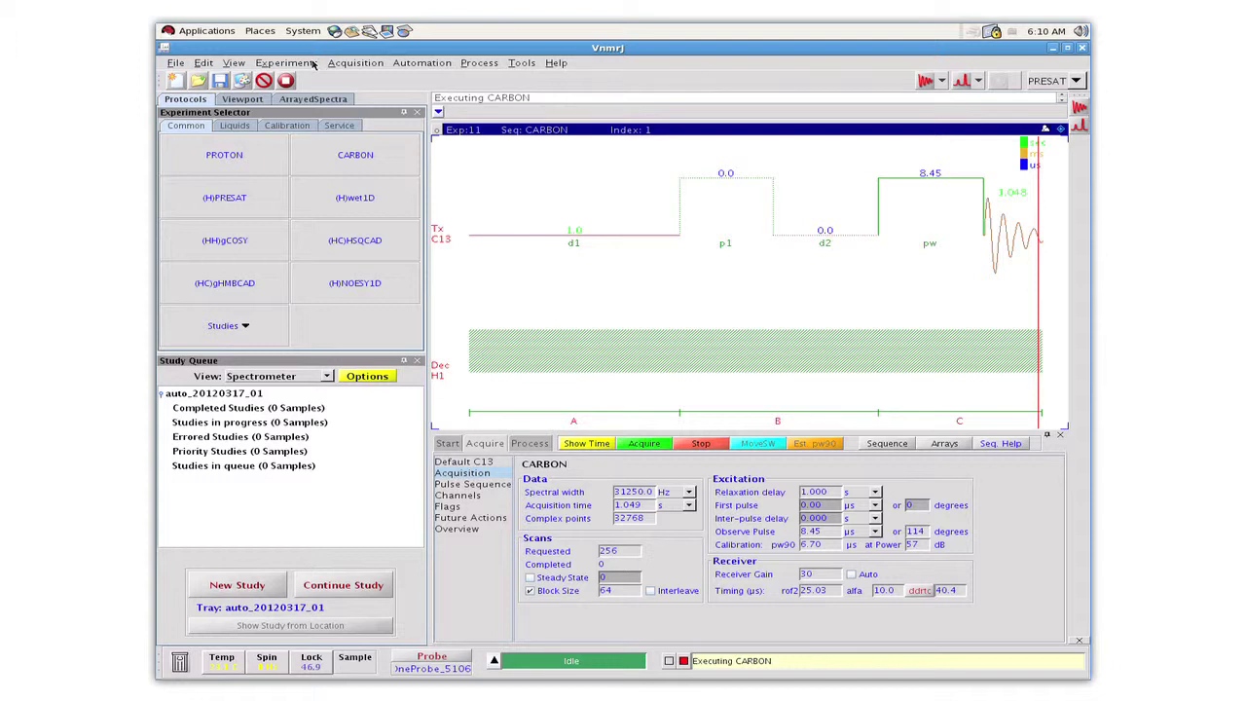
- Load new parameters for B11 (s2pul, H1 decoupled) as the current experiment
click(285, 63)
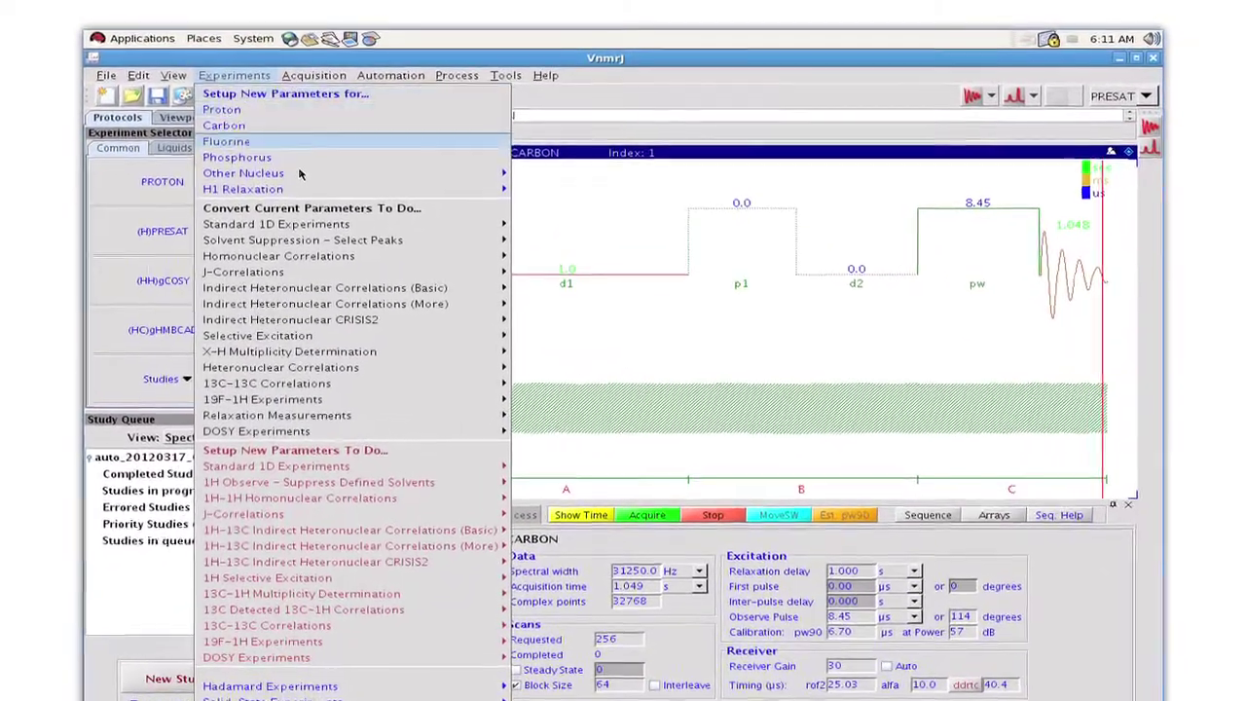
mouse_move(461, 170)
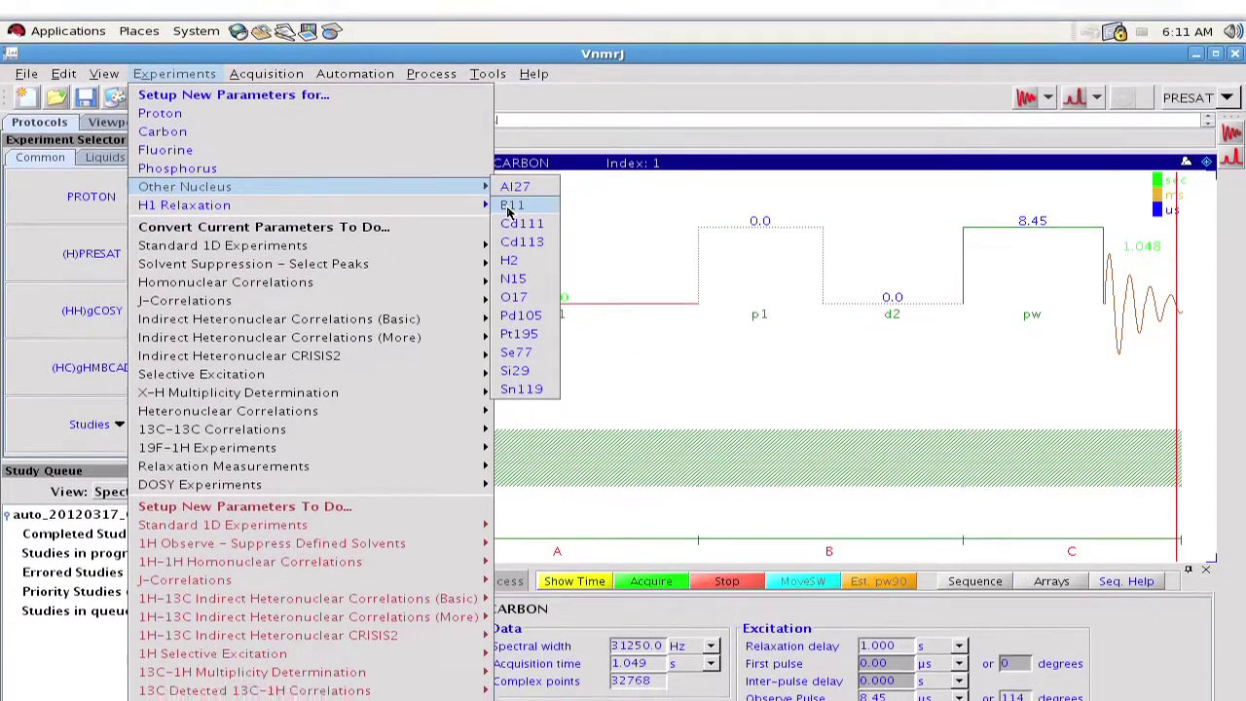
click(510, 206)
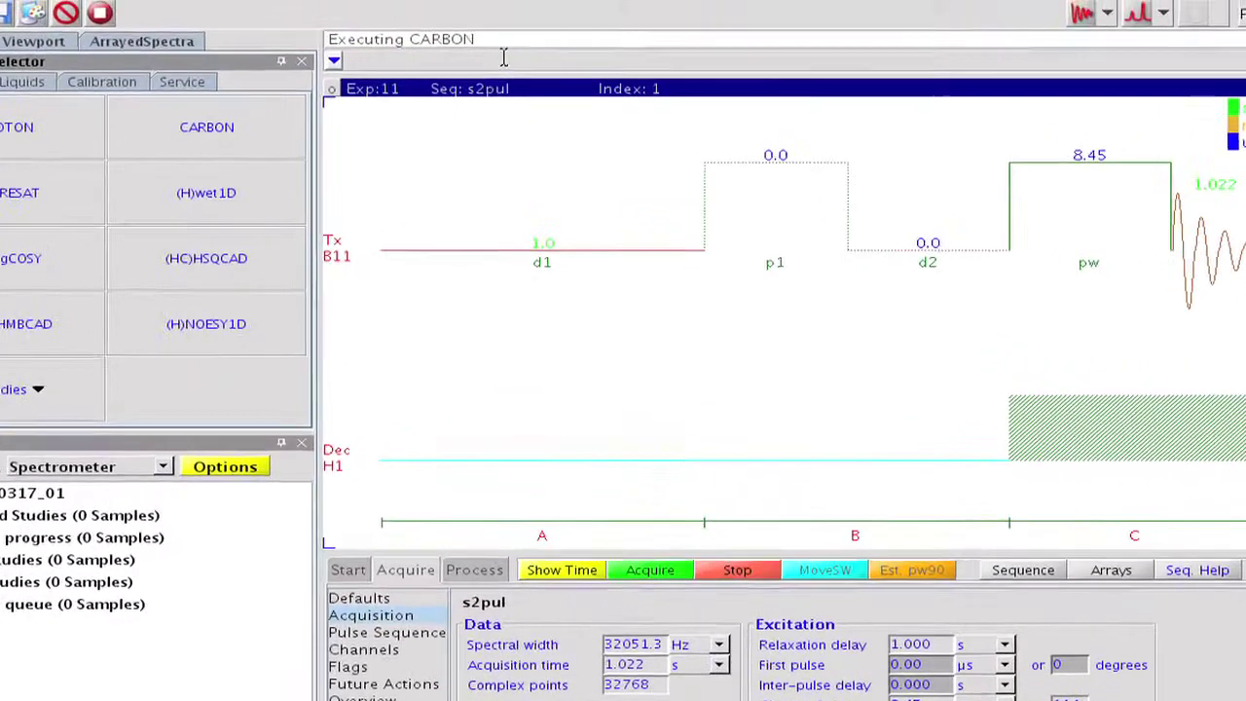
- Set the experiment label with pslabel='BORON_11' on the command line
text(pslab)
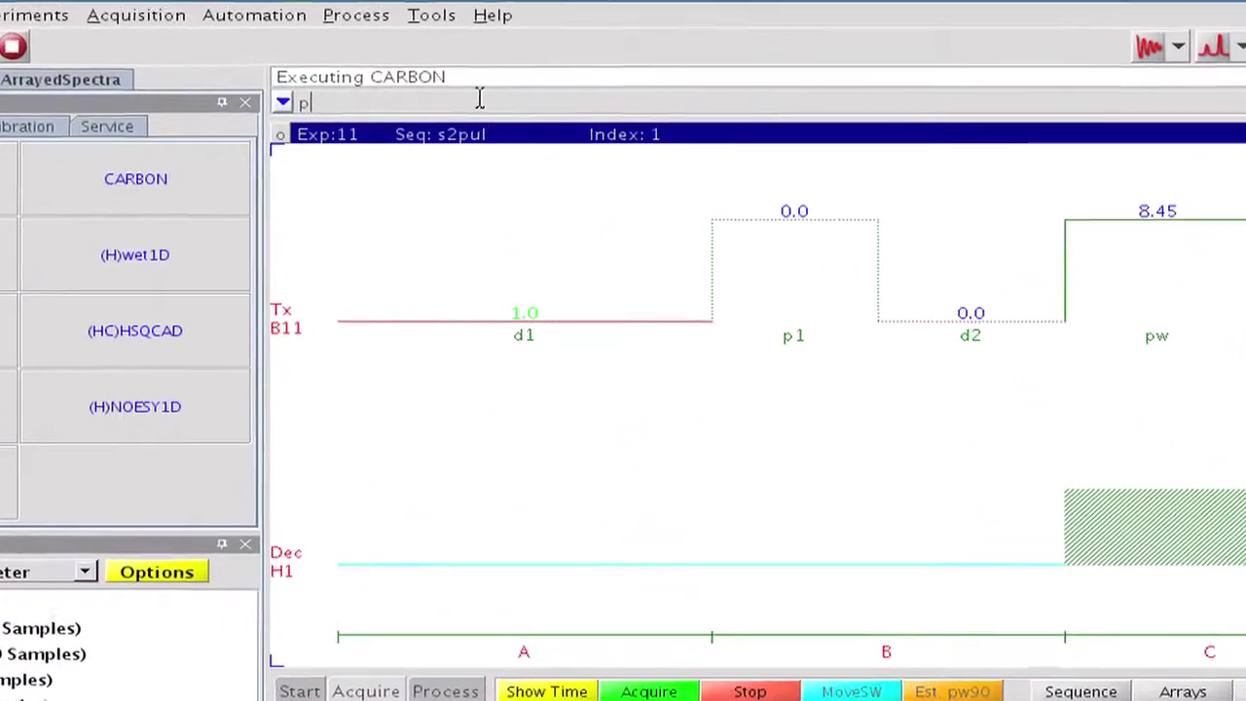
text(e)
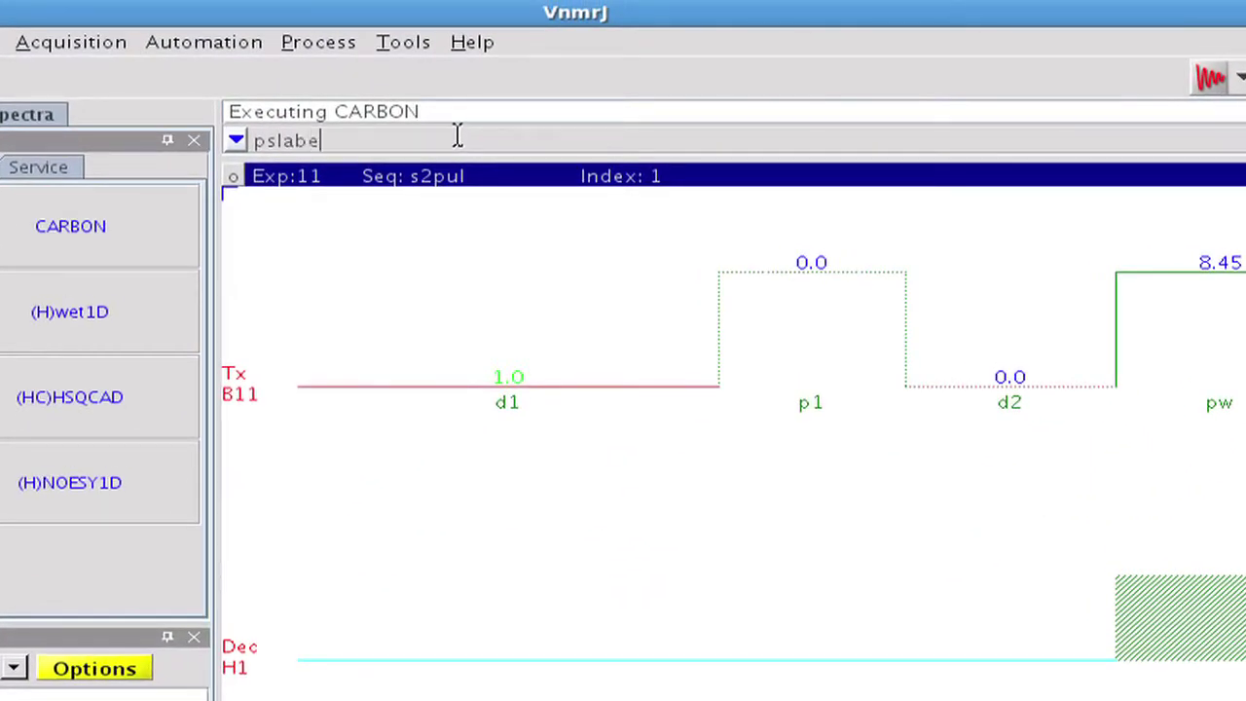
text(l='BORON_)
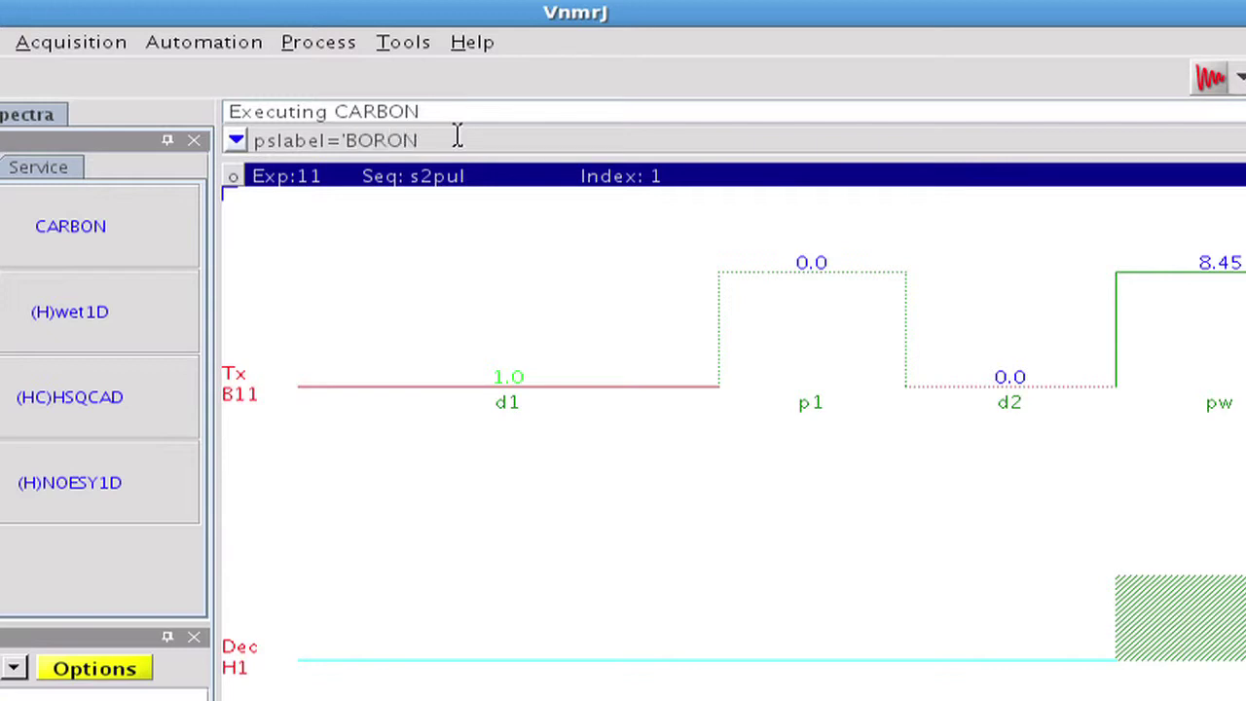
text(11')
key(Return)
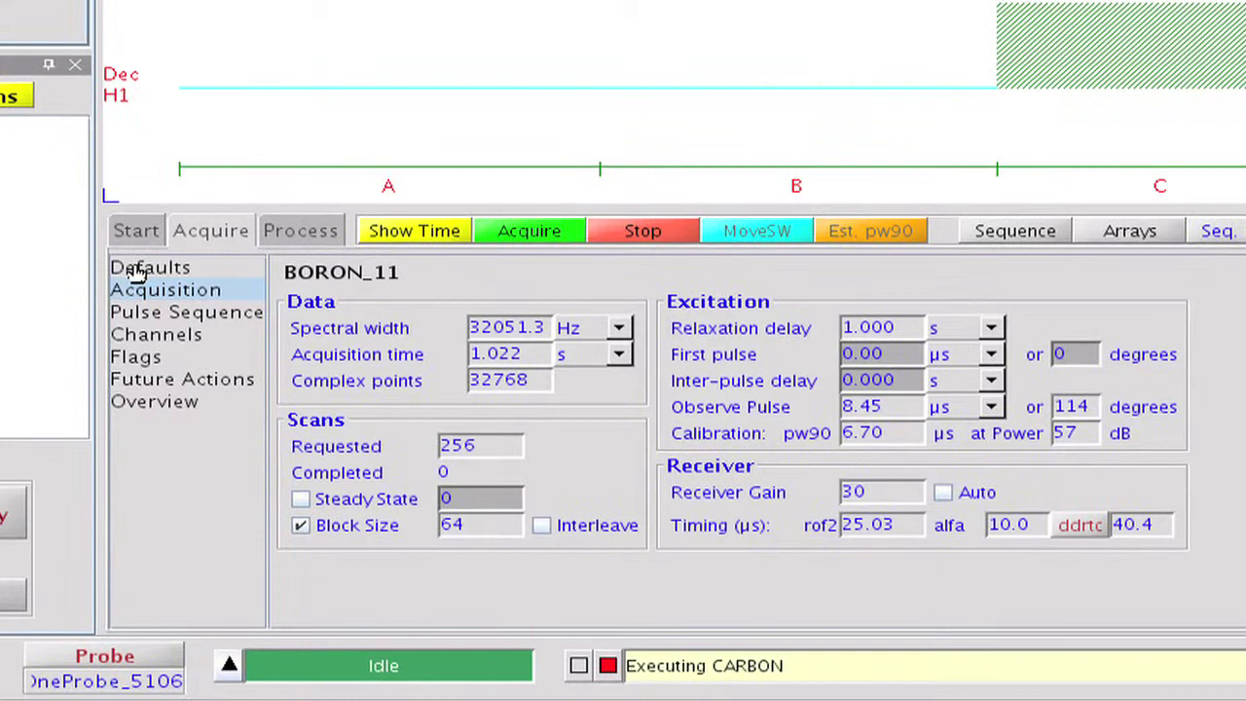
- Set 16 scans, 0.05 s acquisition time and 0.01 s relaxation delay
click(136, 269)
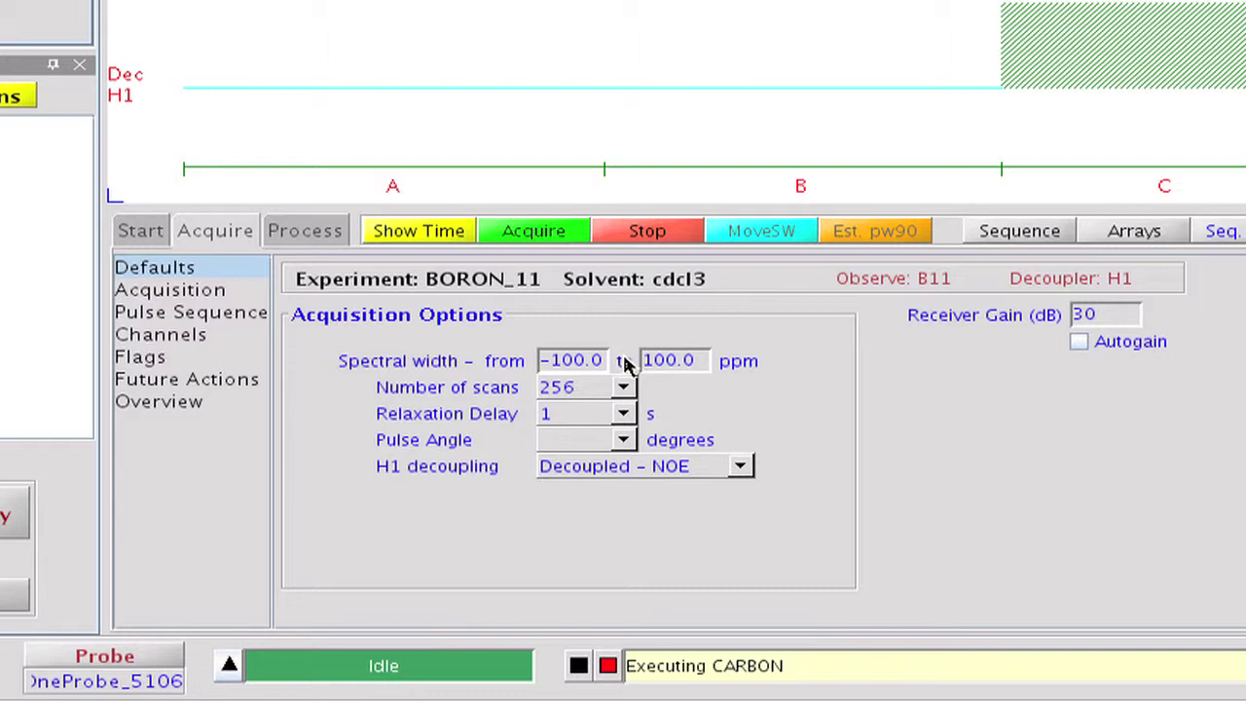
click(624, 388)
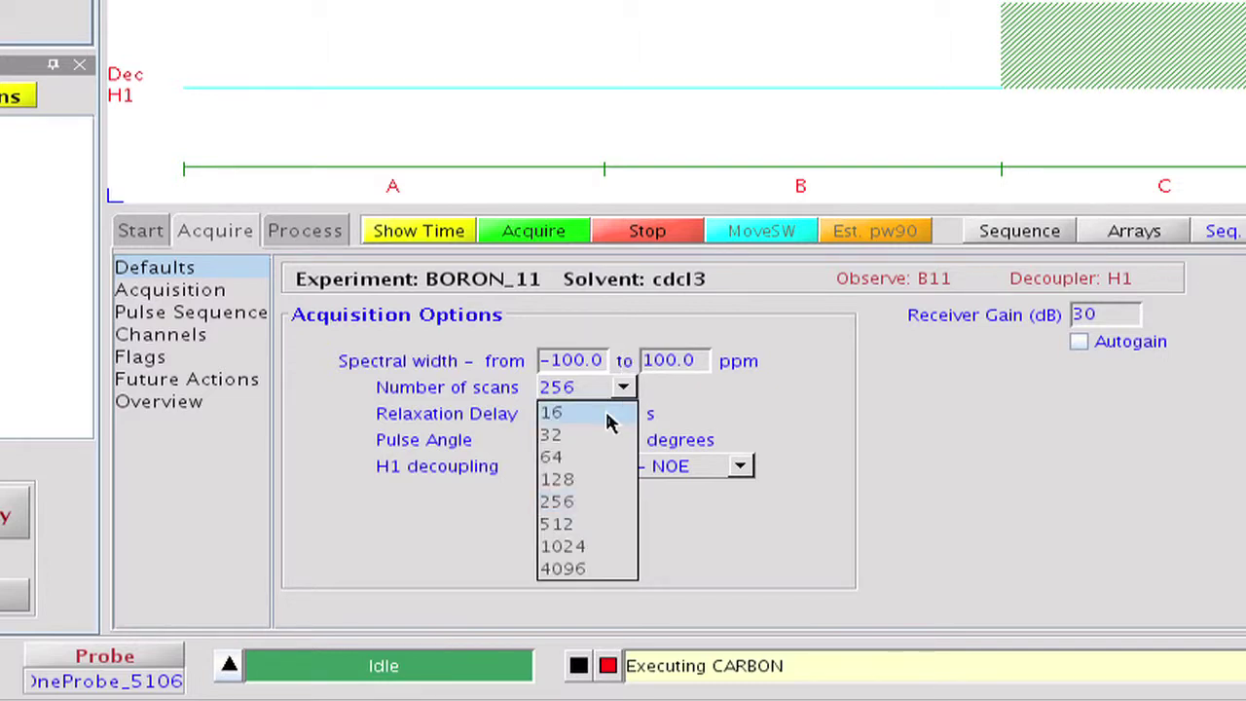
click(607, 422)
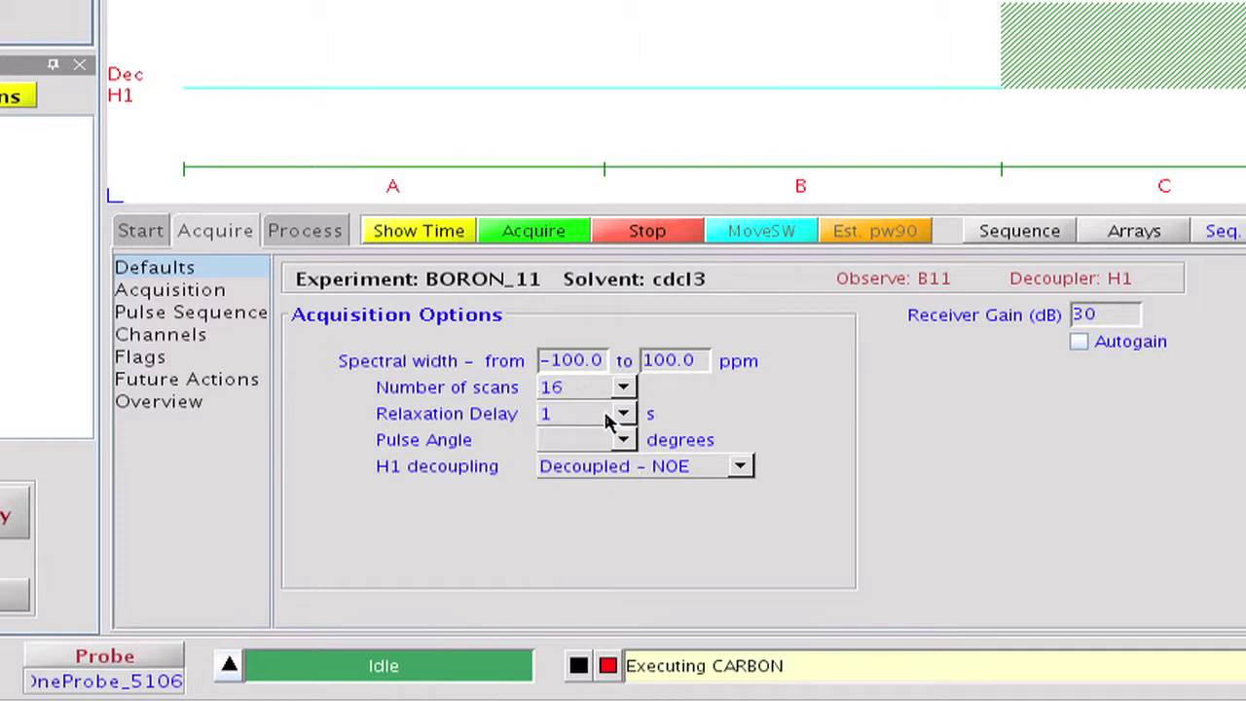
click(222, 292)
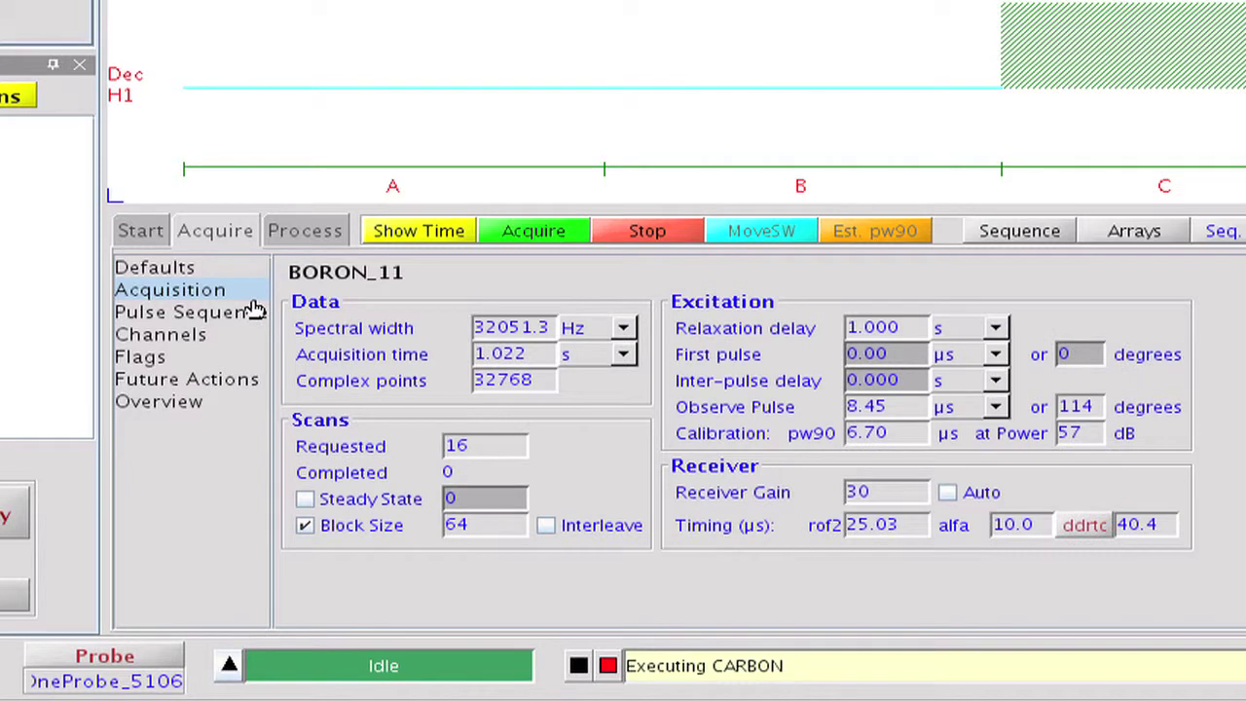
click(519, 359)
key(ctrl+a)
text(0.05)
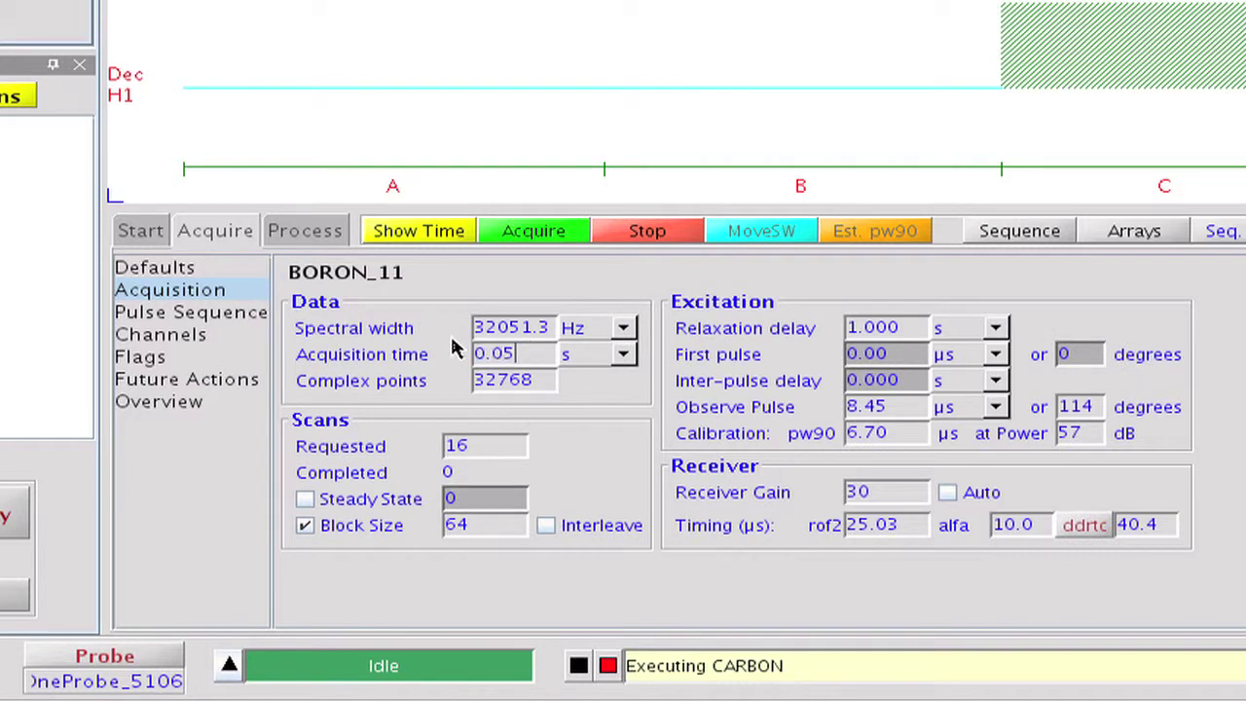
double_click(839, 325)
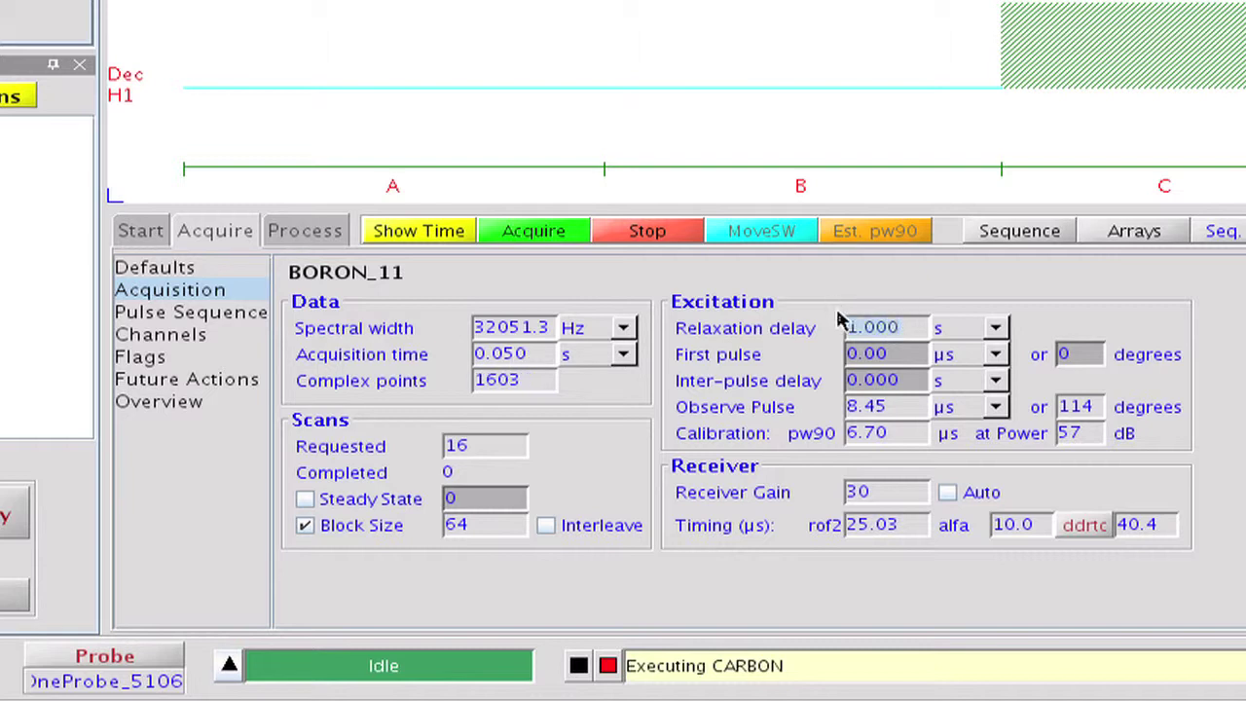
text(0.01)
- Set processing to 10.0 Hz line broadening and 16k FT size
click(334, 232)
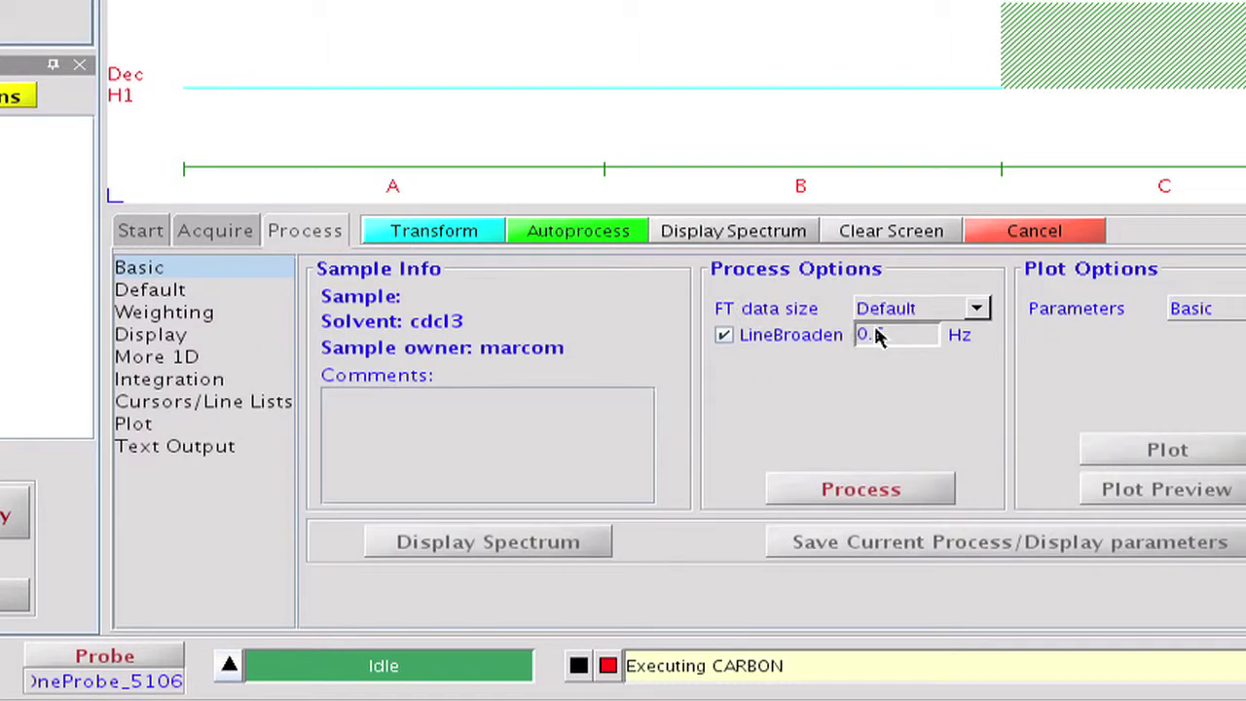
double_click(876, 335)
text(1.0)
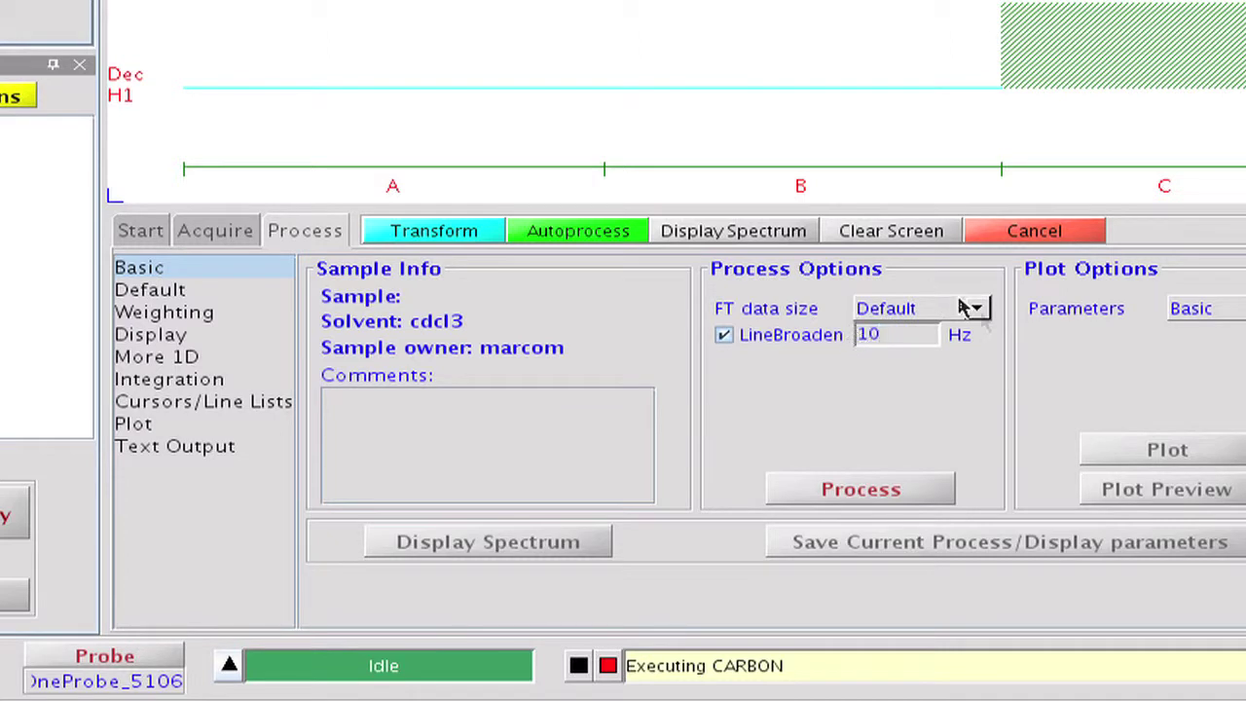
click(975, 309)
click(927, 434)
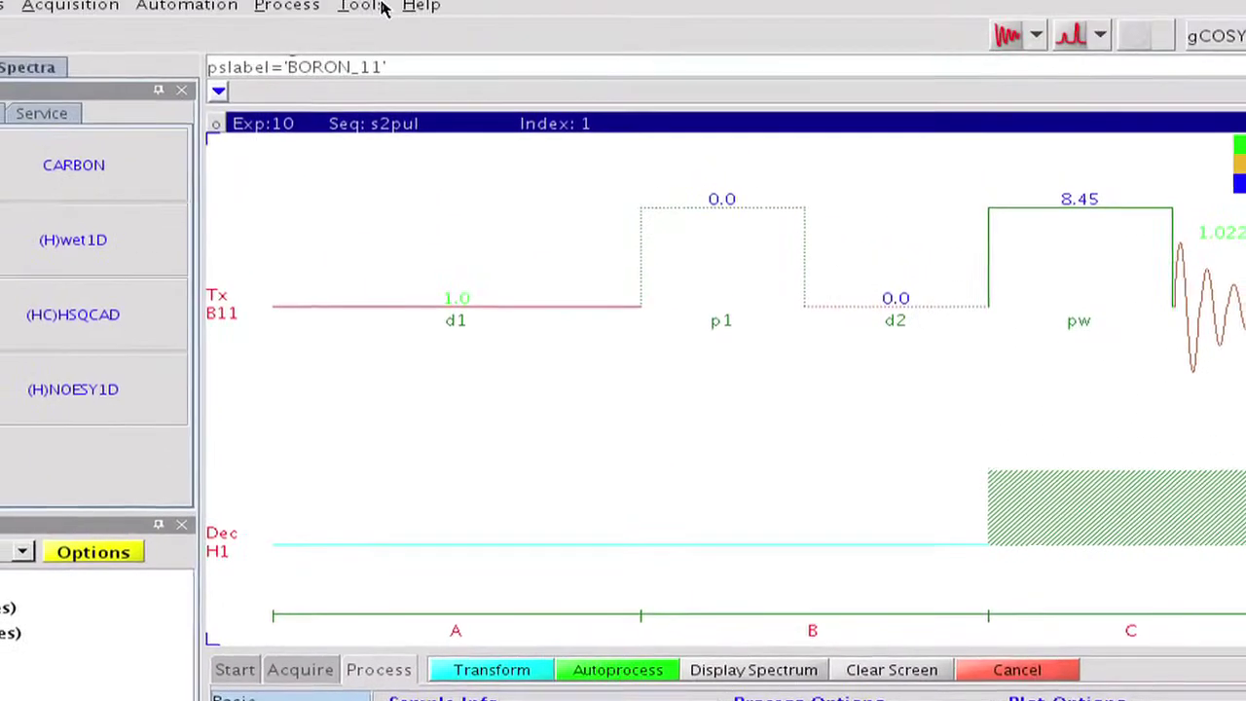
- Save protocol BORON_11 in tab BORON with user customization pw(90) via Edit Parlib
click(382, 7)
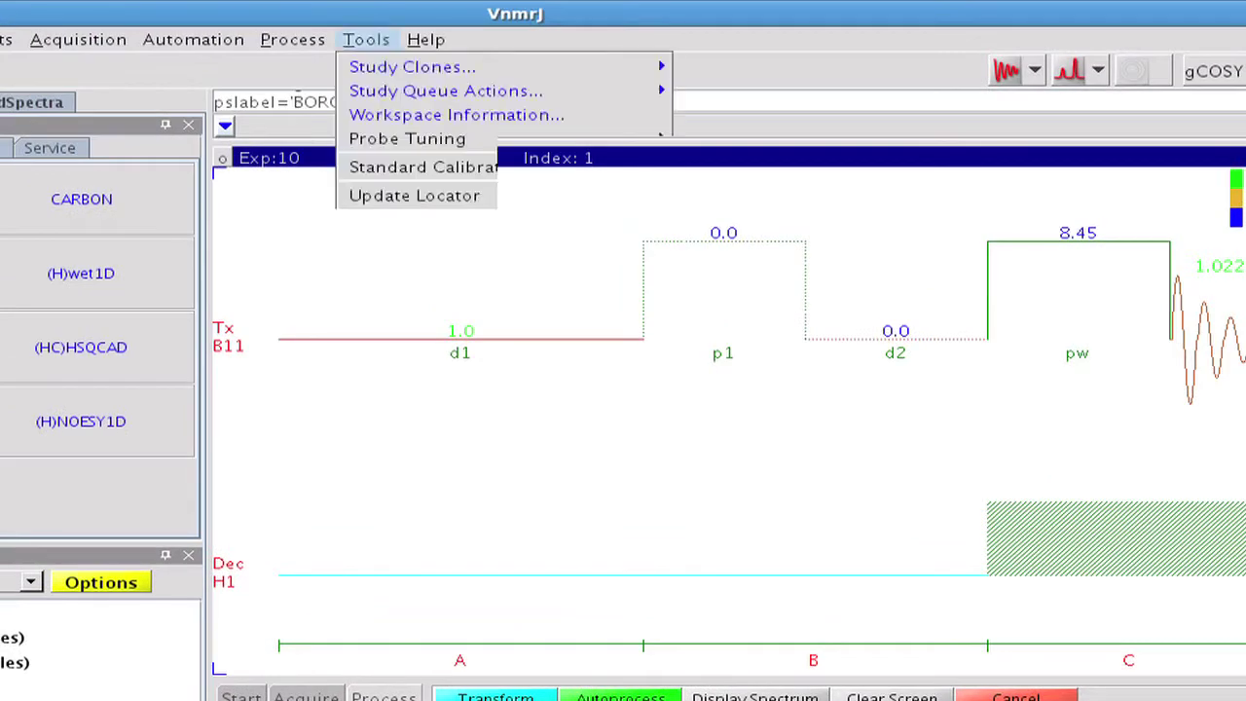
mouse_move(387, 73)
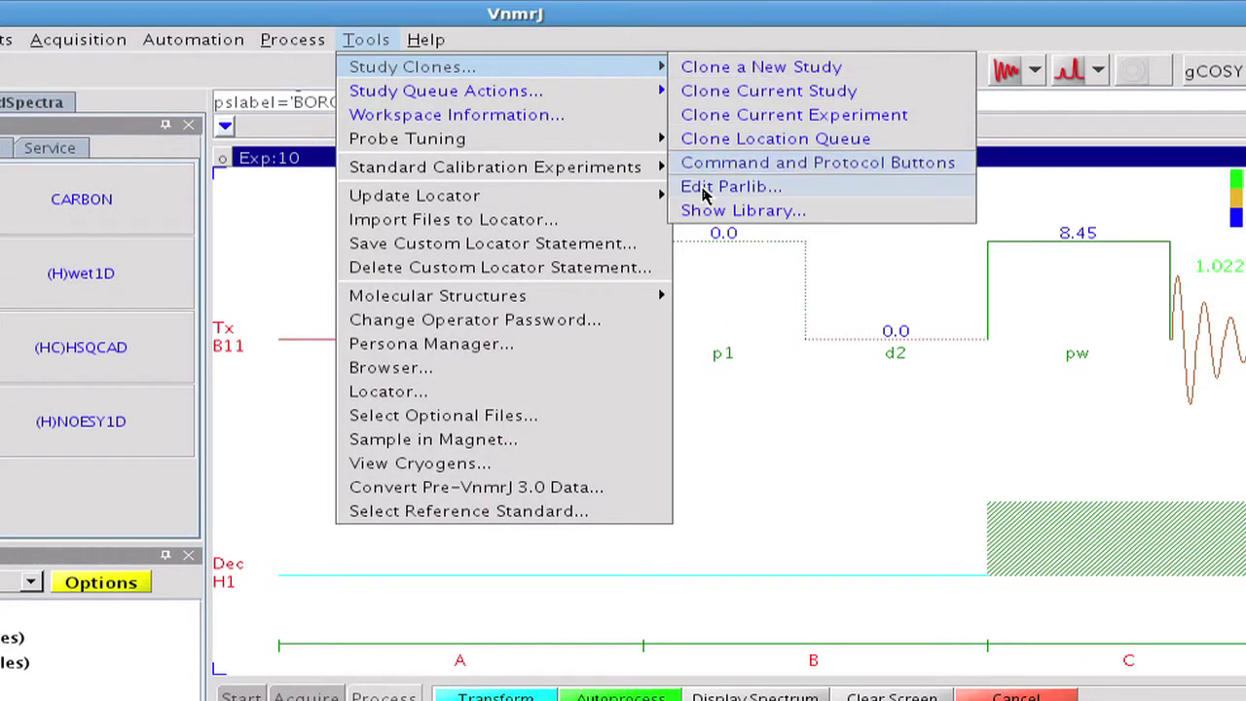
click(703, 187)
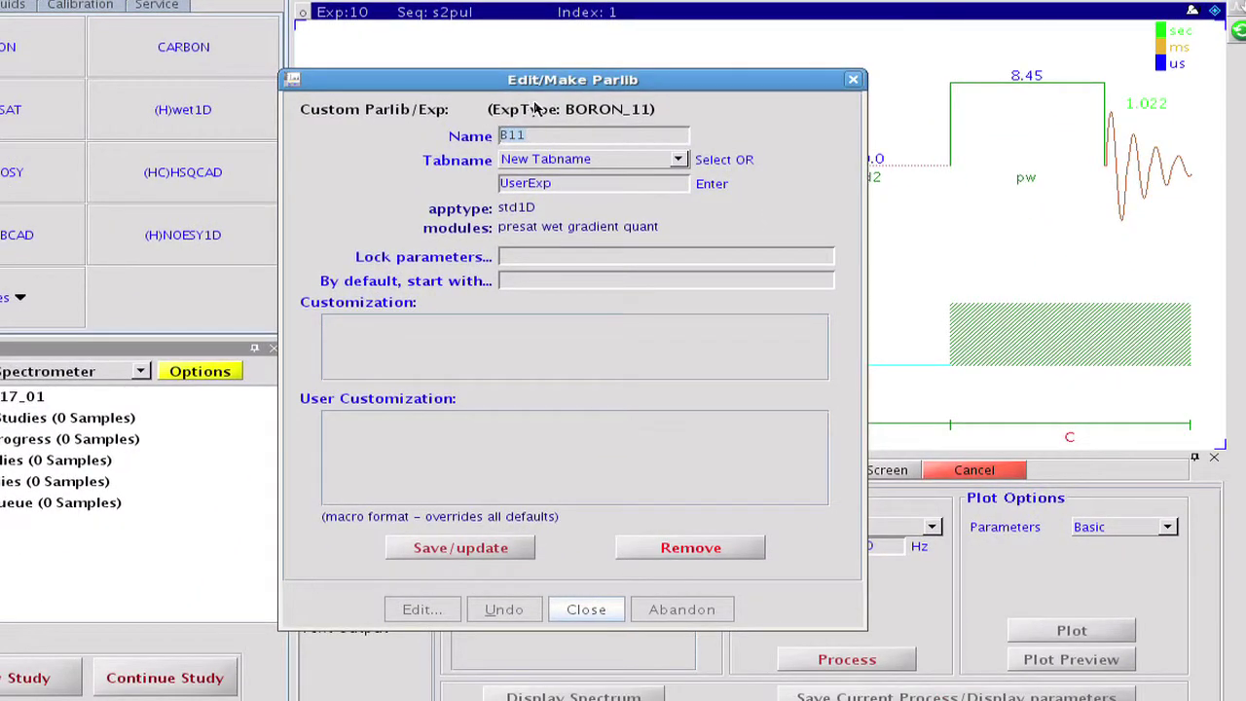
text(BORON_11)
double_click(502, 183)
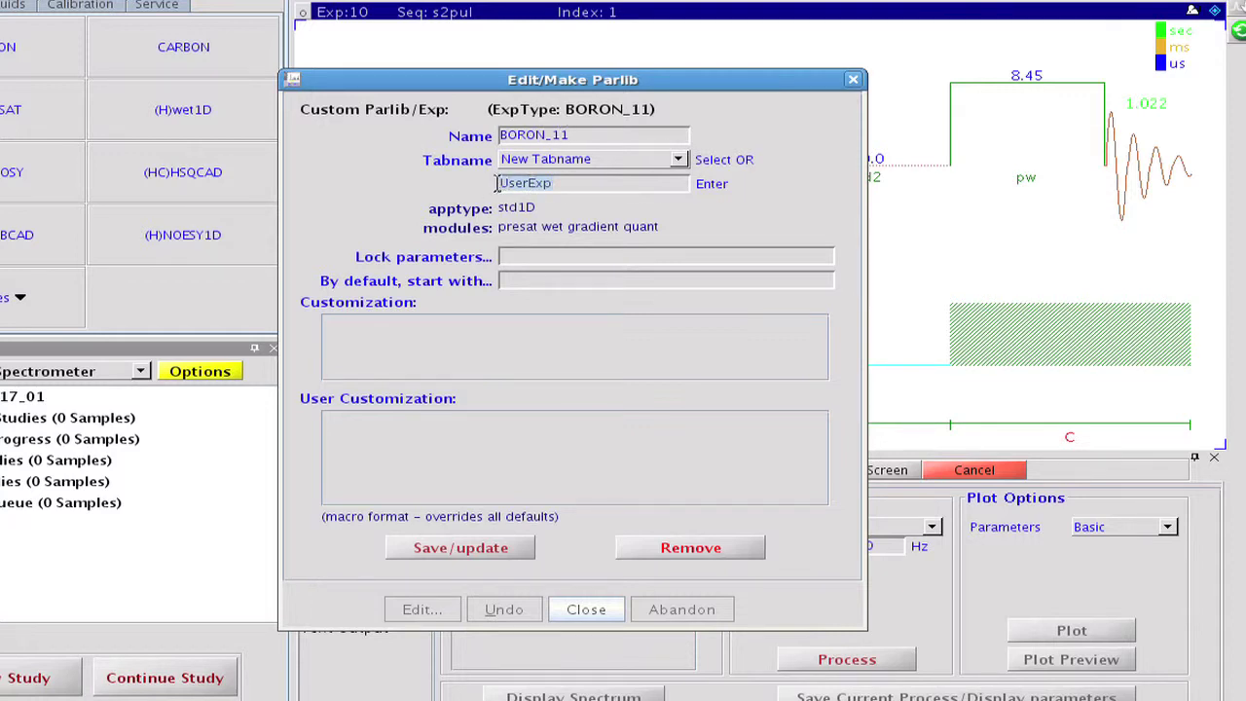
text(BORON)
click(362, 417)
text(pw(90))
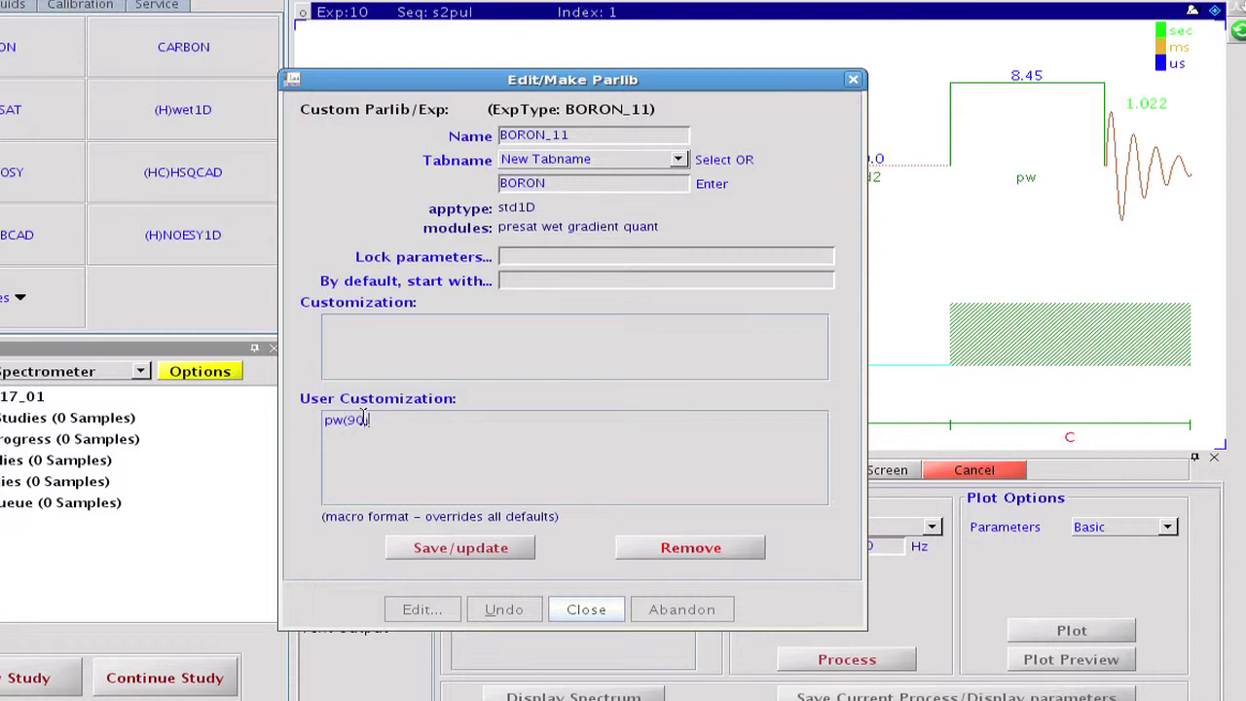
click(468, 549)
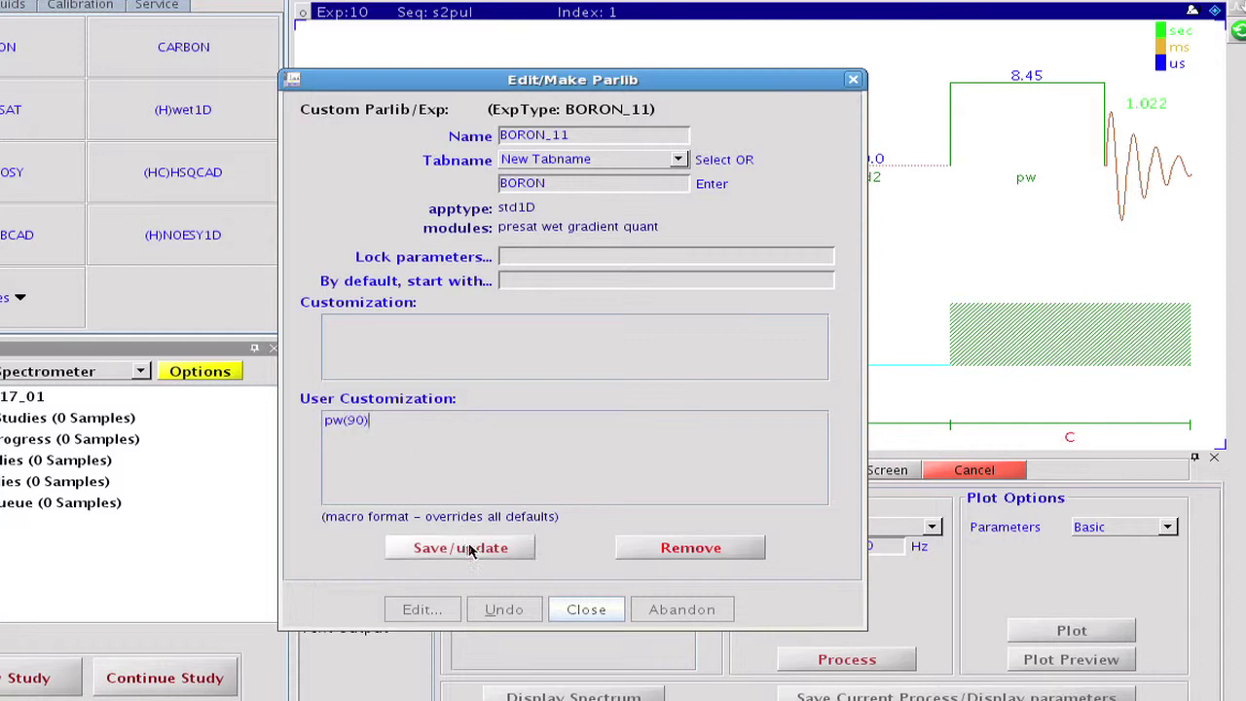
click(579, 610)
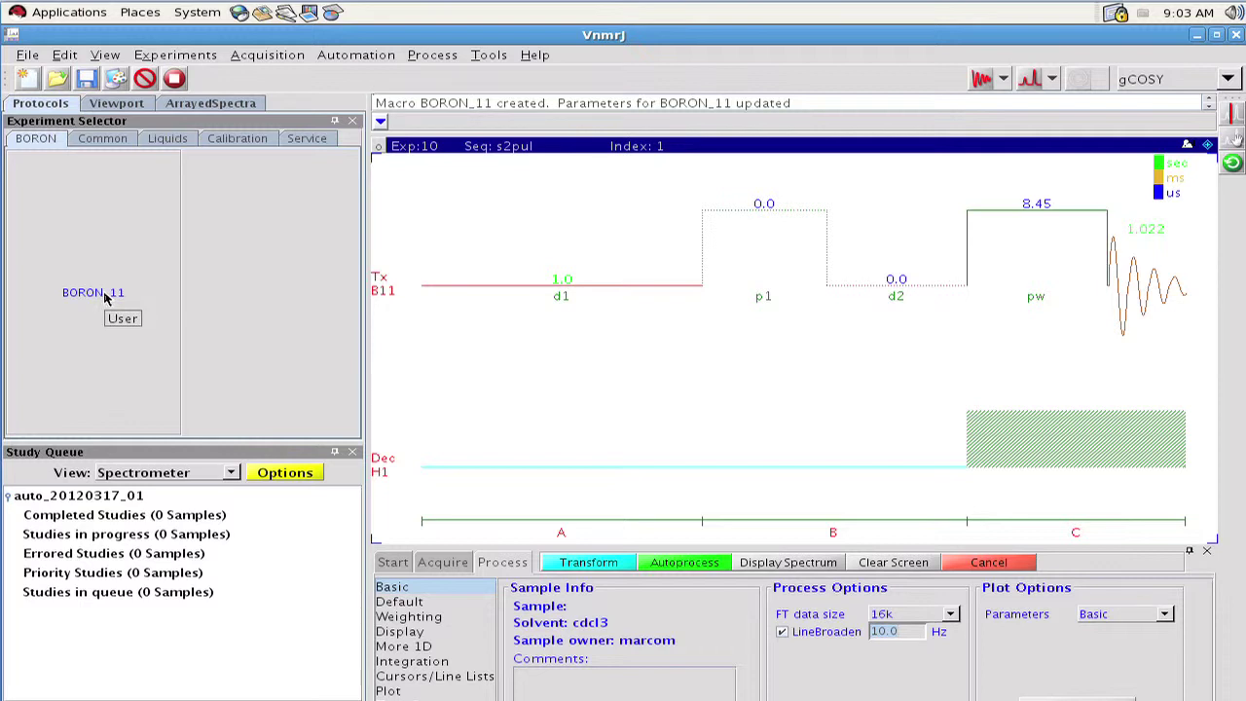
- Acquire a B11 spectrum with BORON_11, zoom to about 8 to −23 ppm, set scans to 1
click(107, 295)
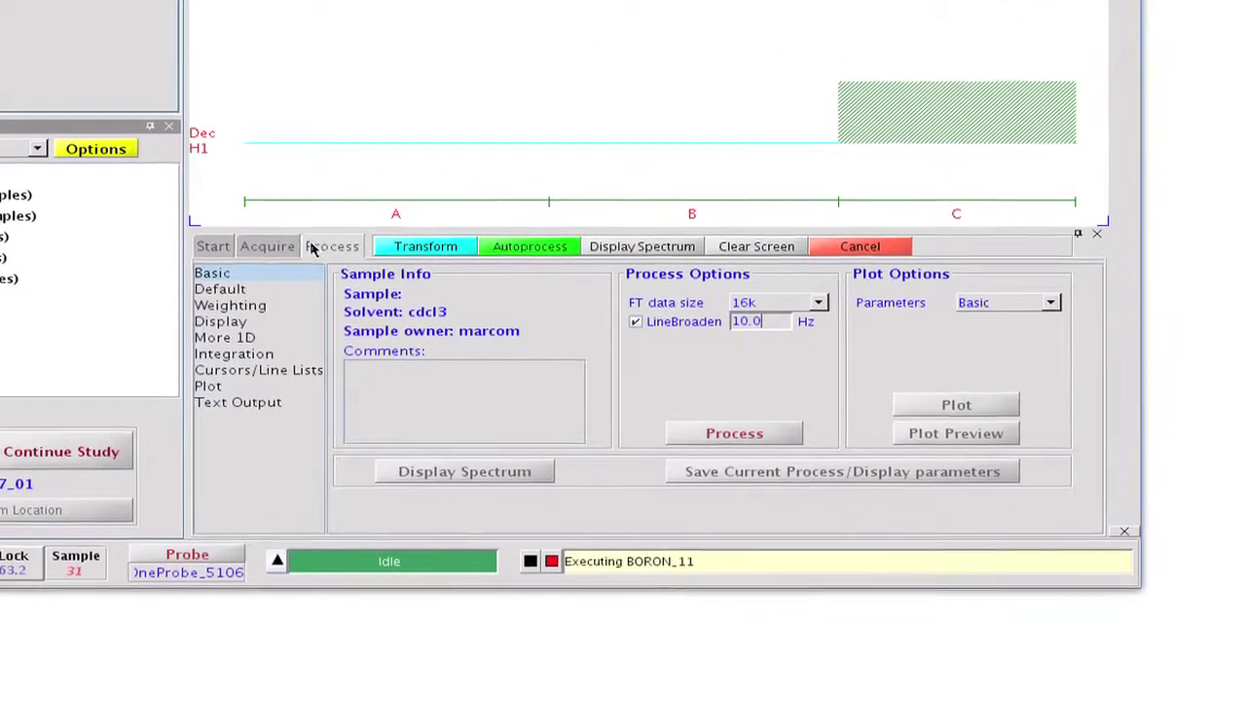
click(326, 350)
click(499, 250)
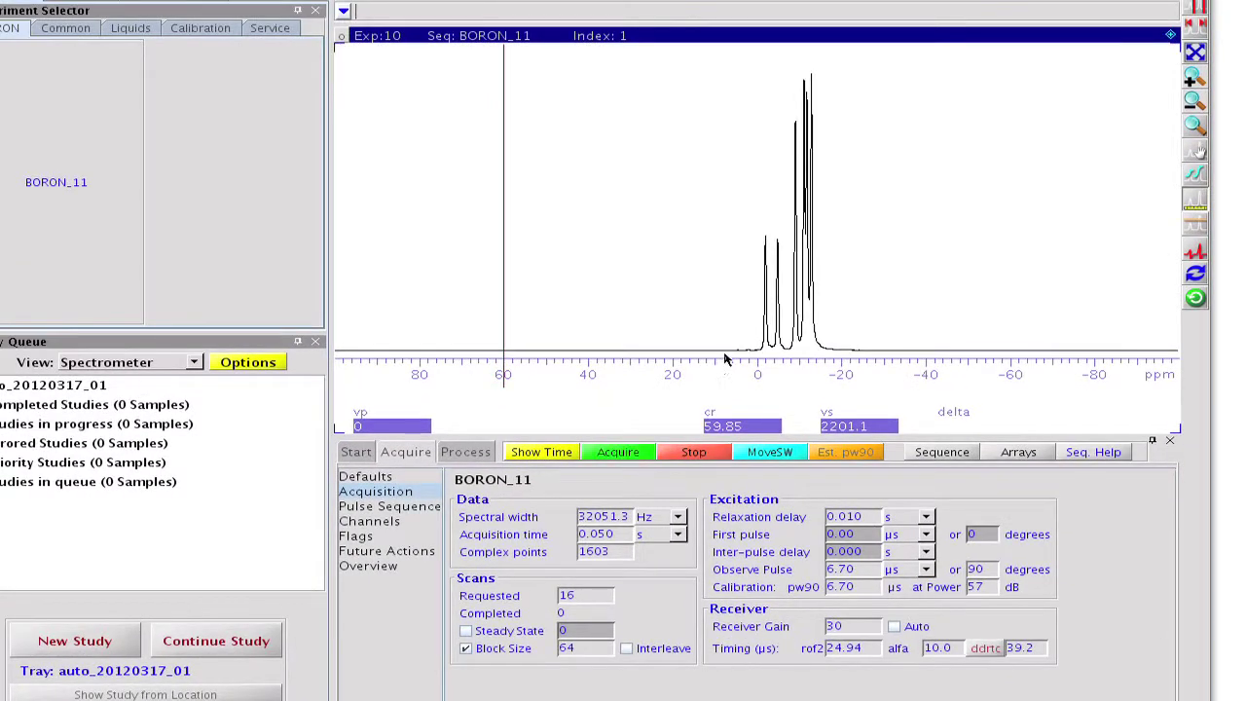
drag(730, 359, 857, 342)
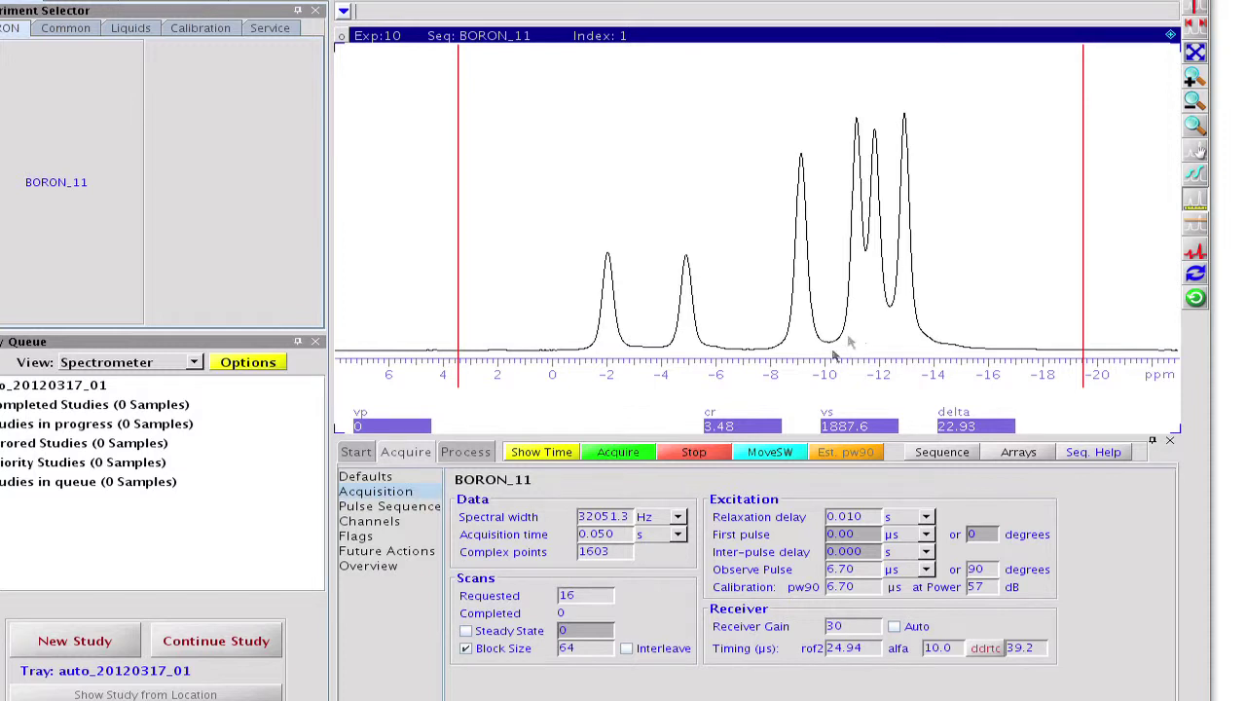
double_click(585, 594)
text(1)
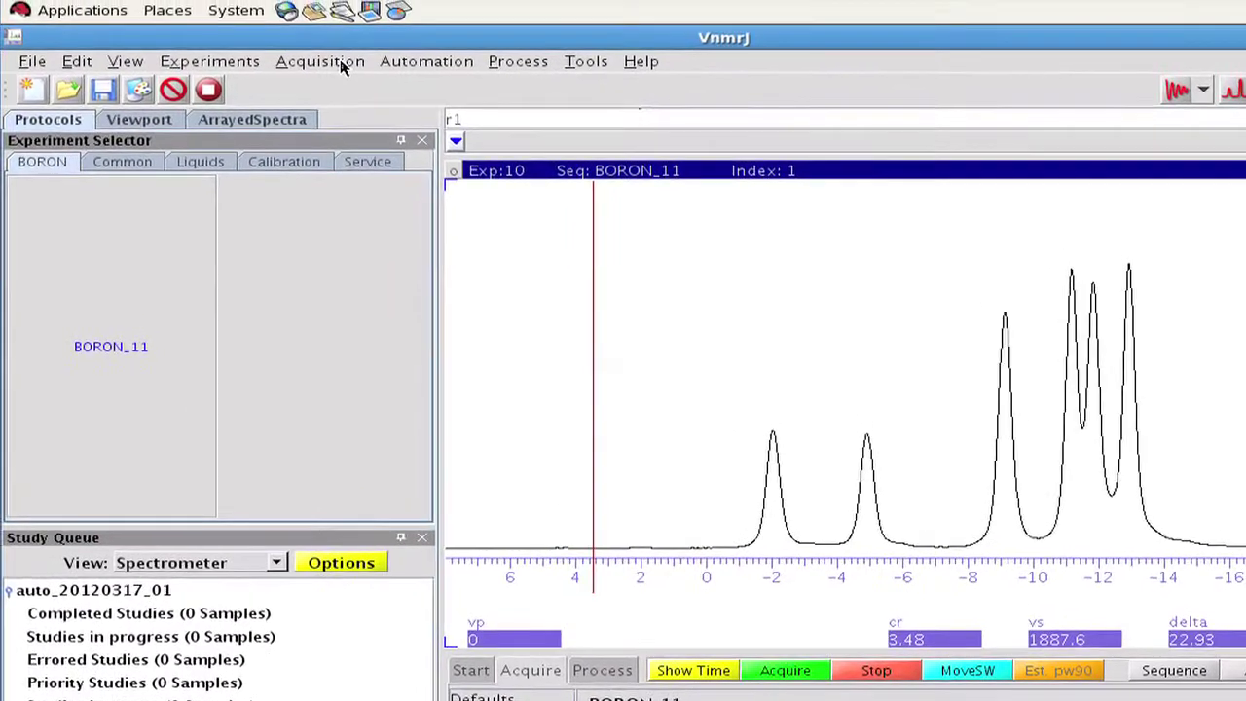
- Add pw as a new arrayed parameter in the Parameter Arrays editor
click(322, 39)
click(333, 63)
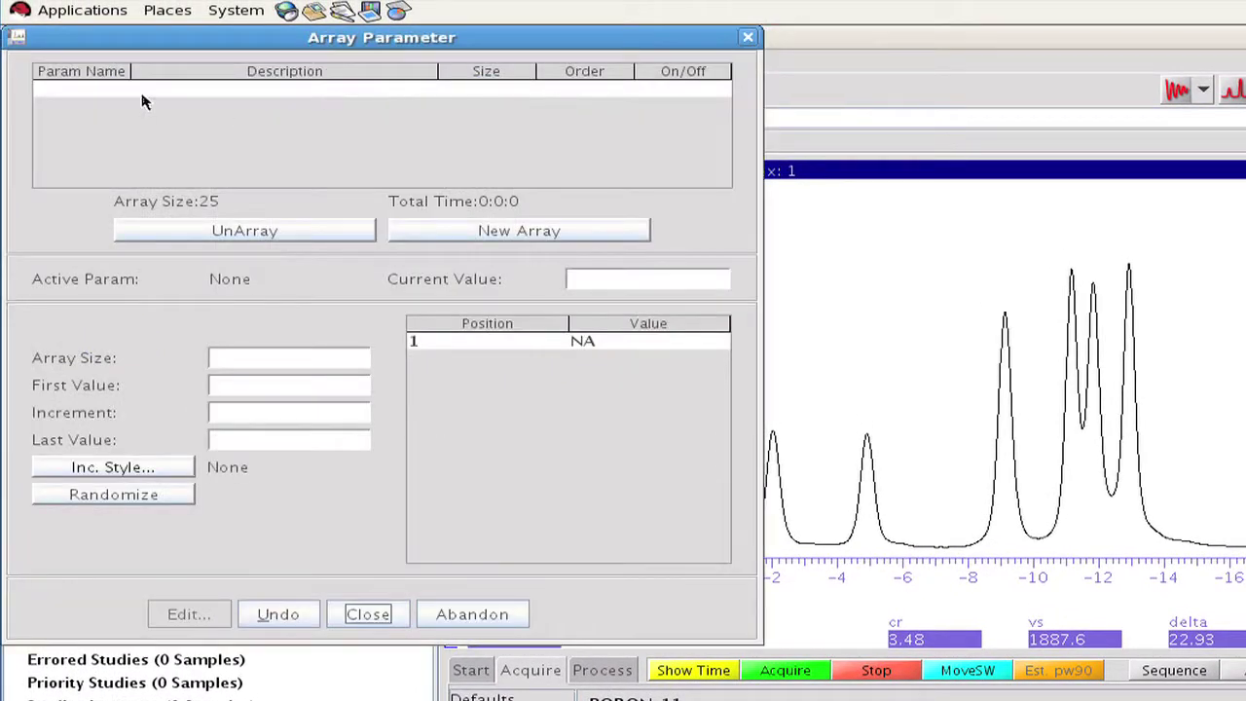
click(145, 93)
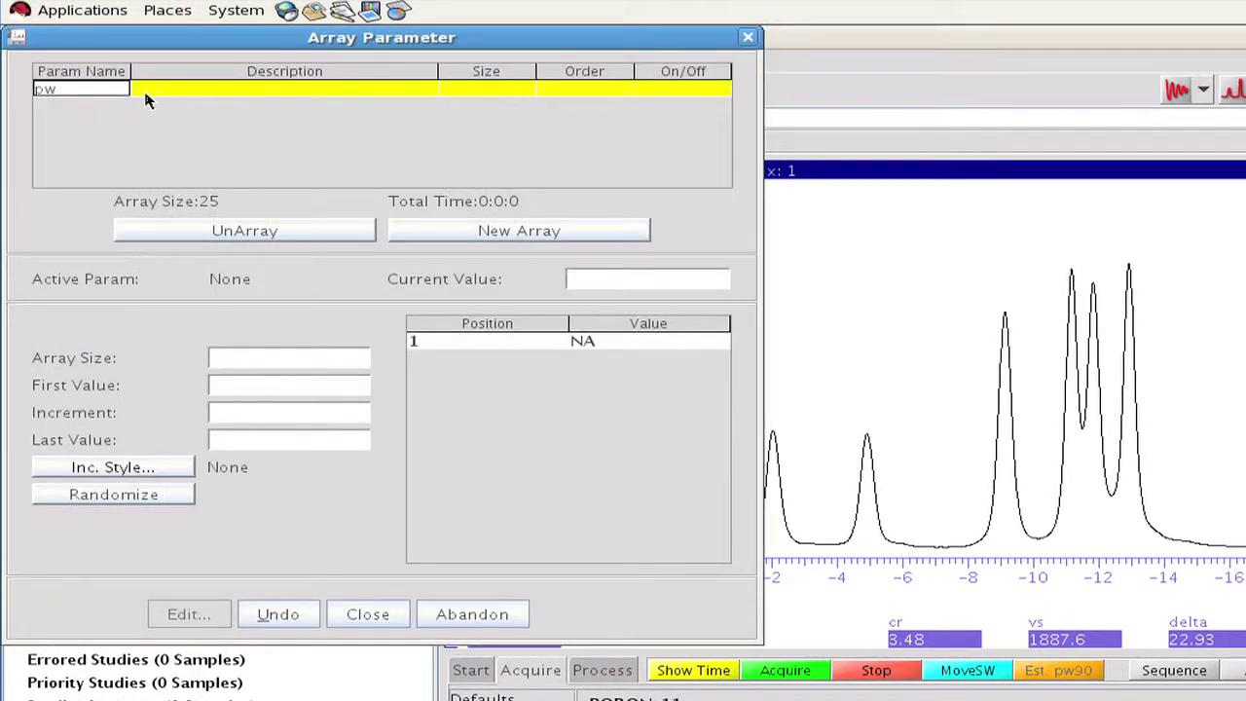
key(Return)
- Array pw over 25 values, first value 2, increment 2, and close the editor
double_click(209, 357)
text(2)
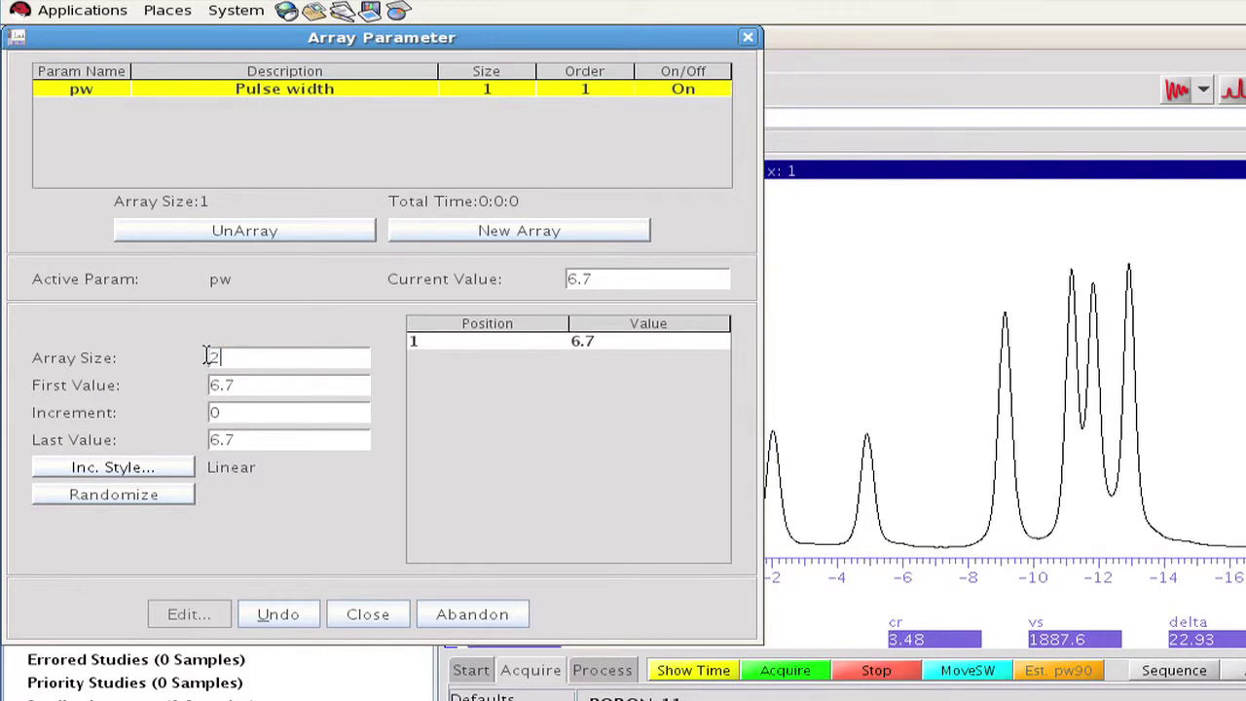
text(5)
key(Return)
double_click(240, 386)
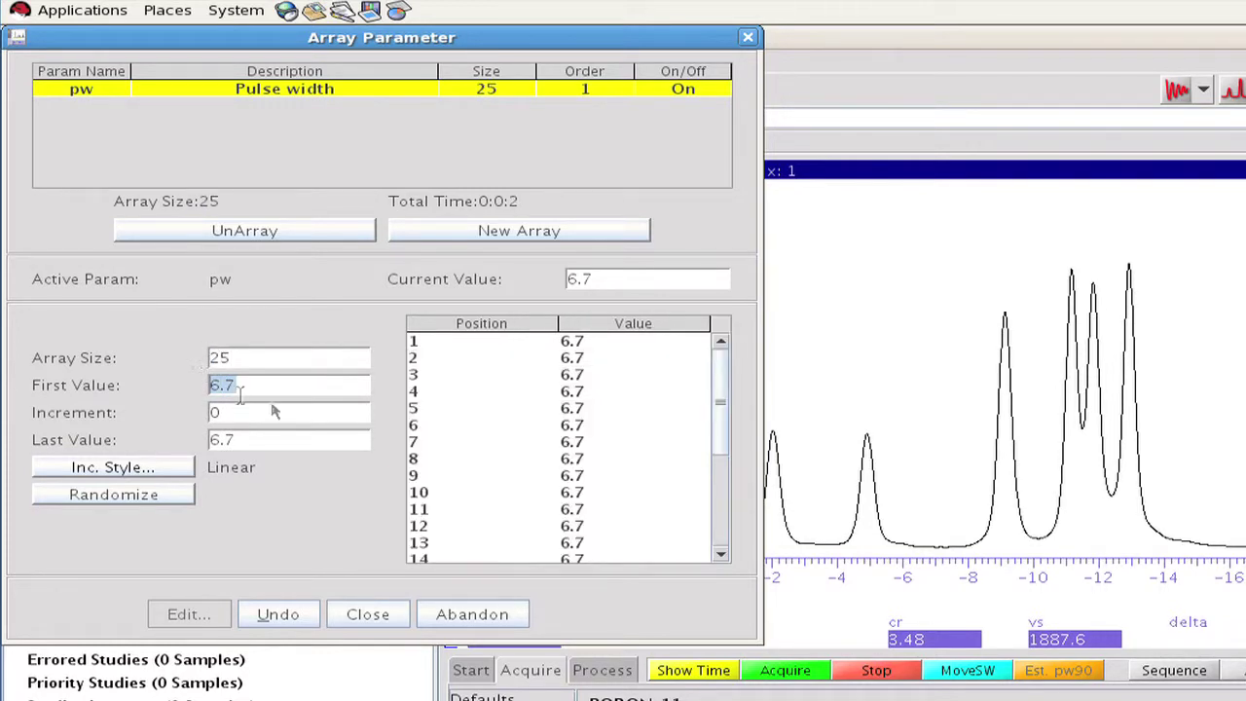
text(2)
double_click(205, 412)
text(2)
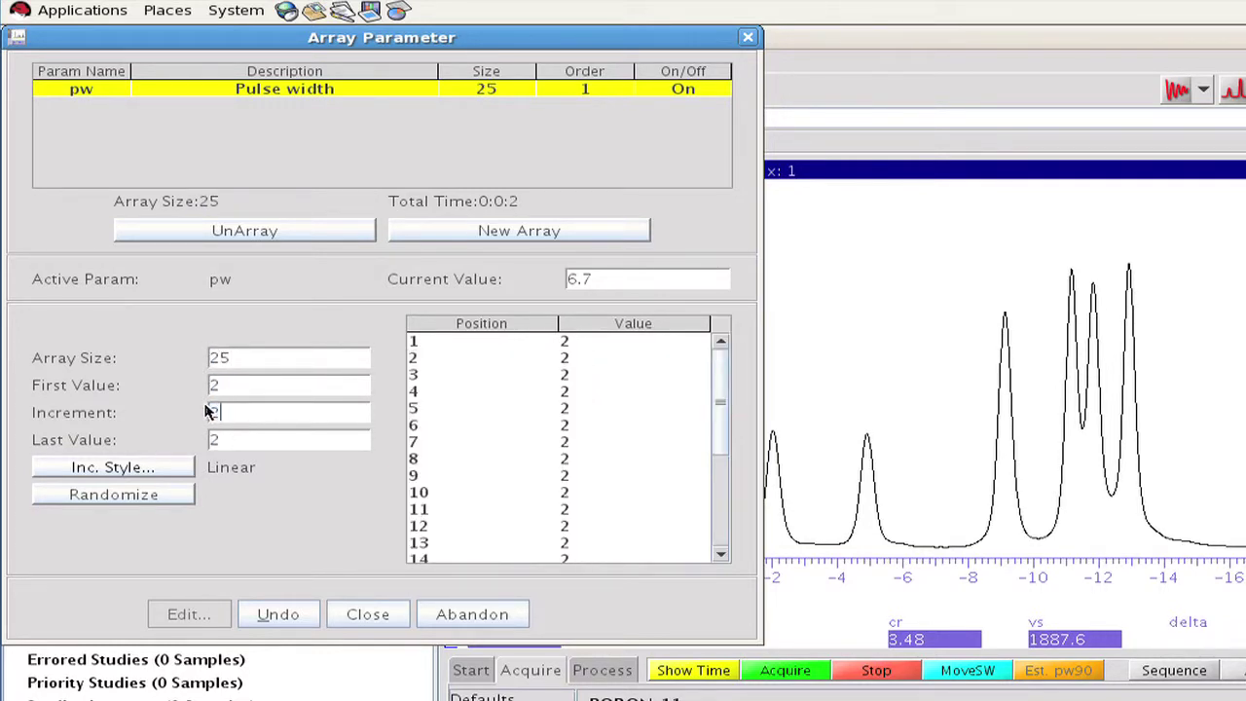
key(Return)
scroll(721, 482, down, 2)
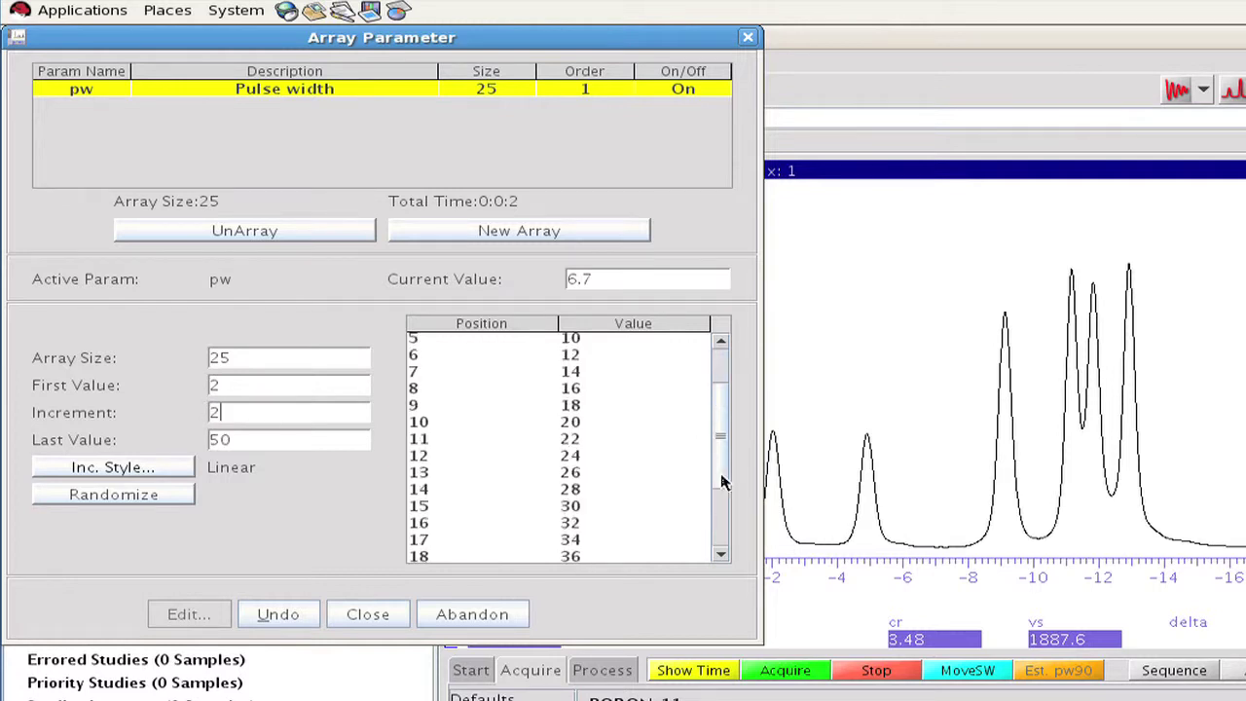
drag(721, 484, 718, 534)
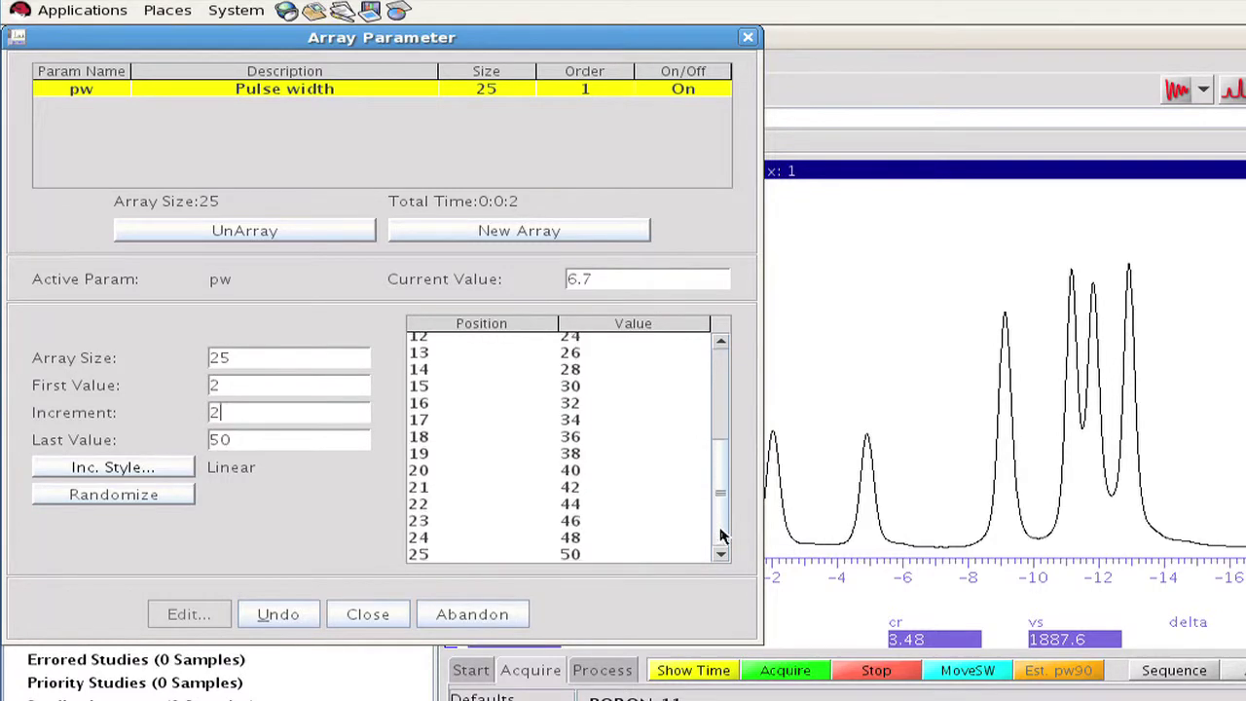
click(382, 613)
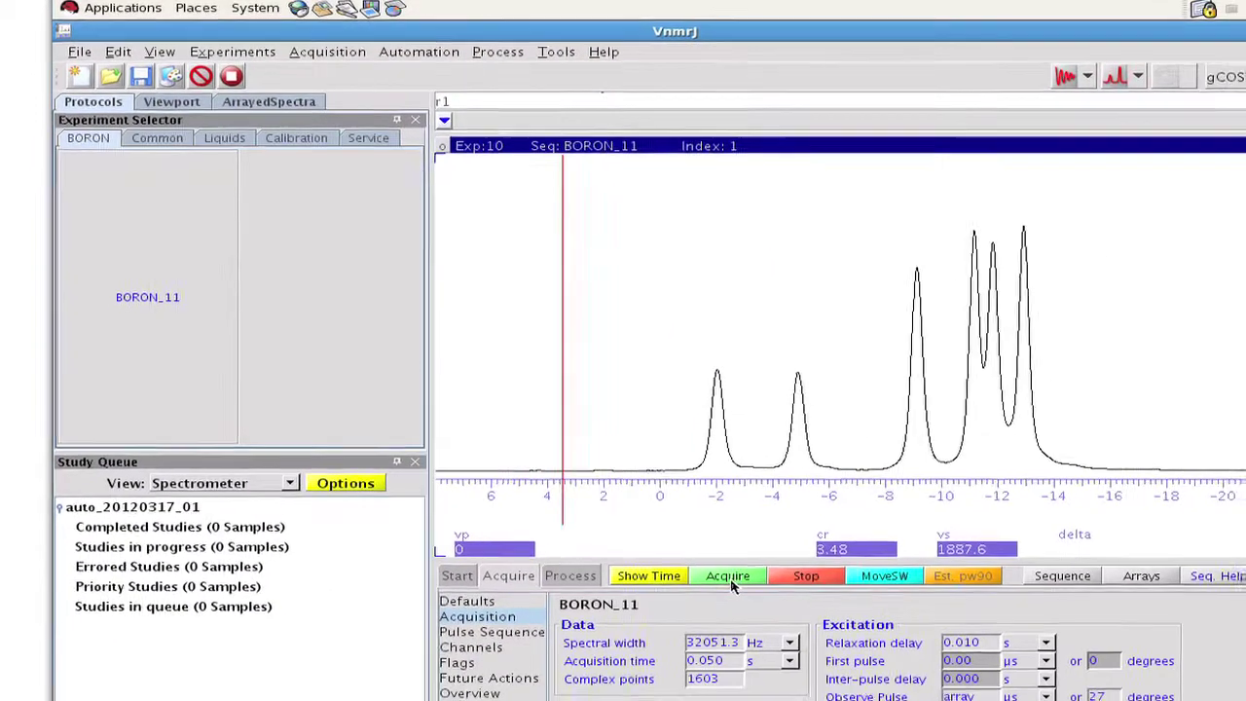
- Acquire the 25 pw-arrayed spectra, label them with their values, and open the Probe settings
click(730, 578)
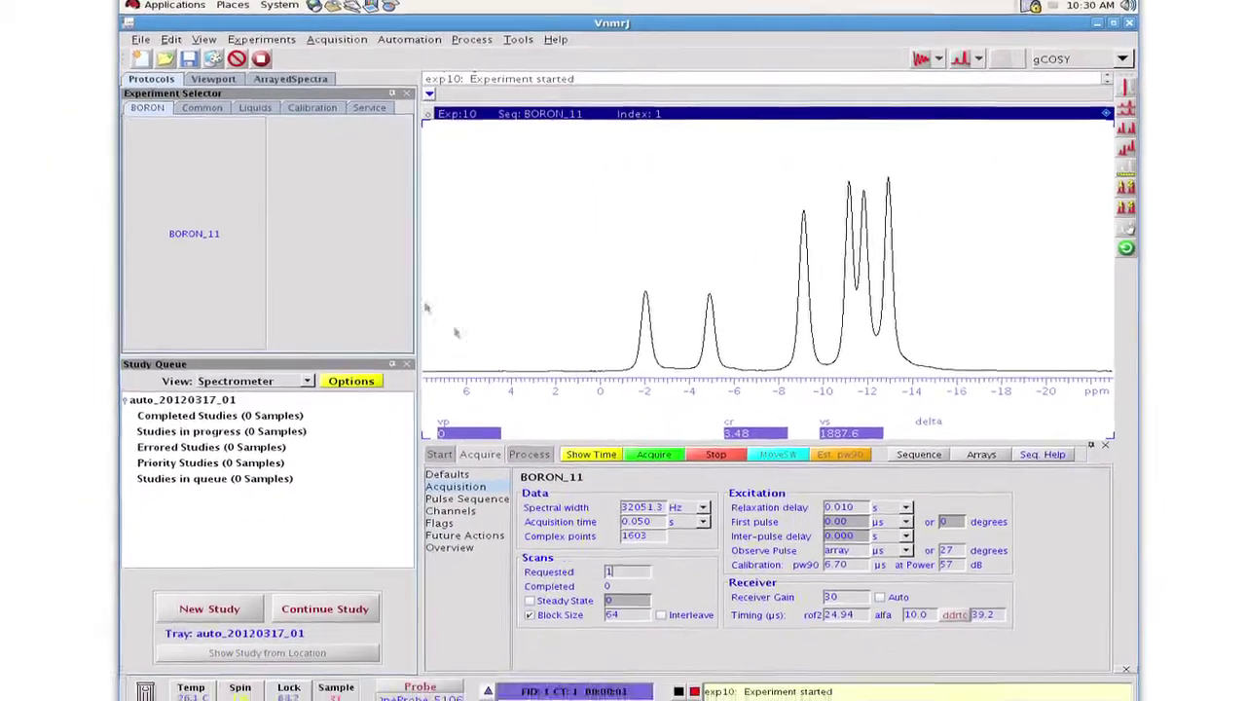
click(318, 78)
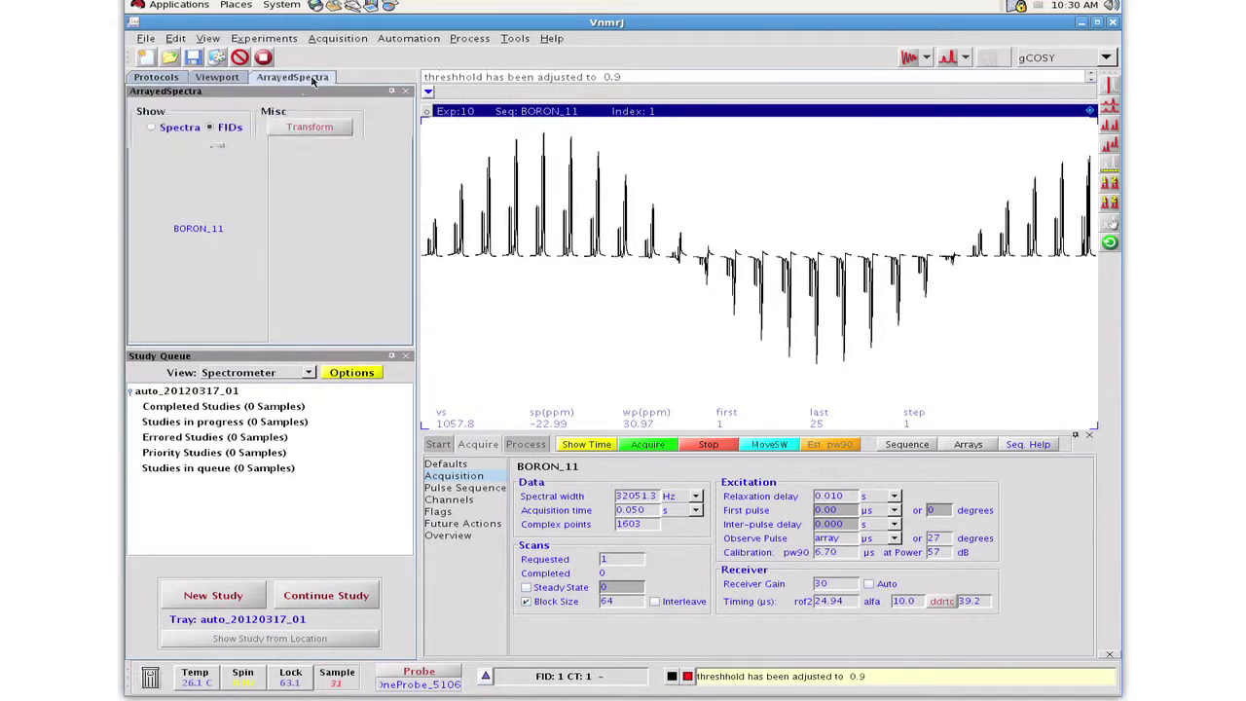
click(238, 265)
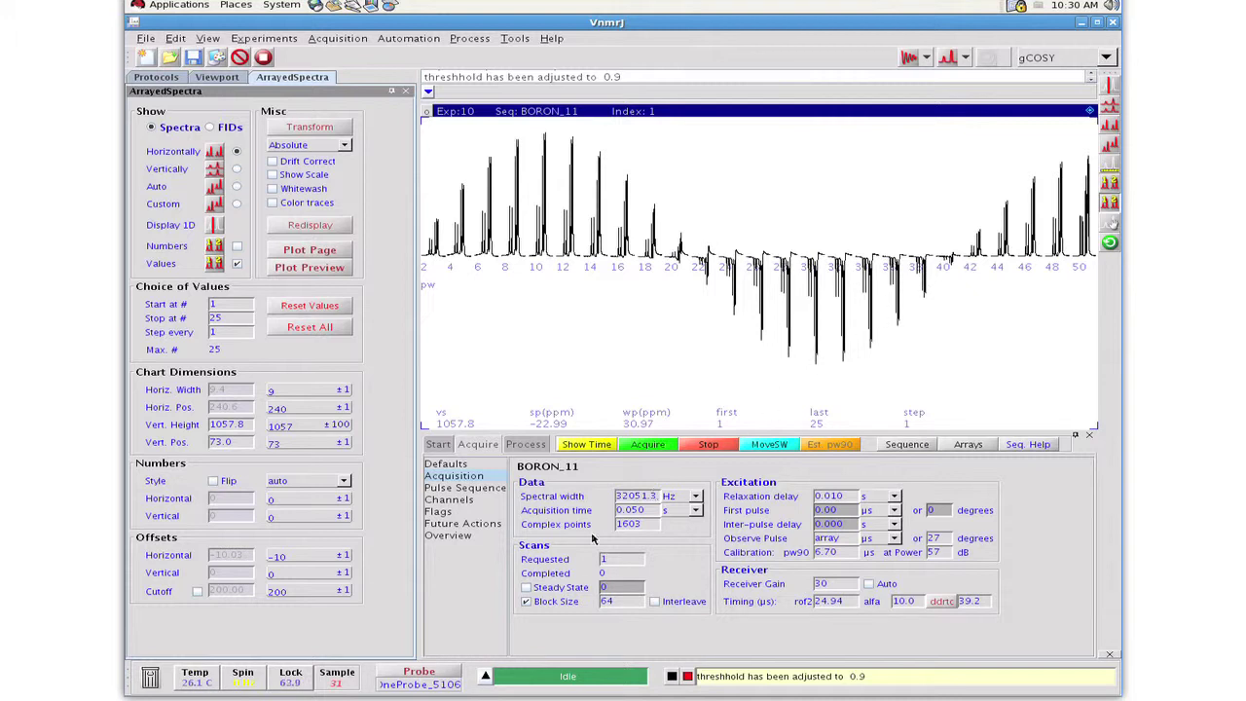
click(421, 671)
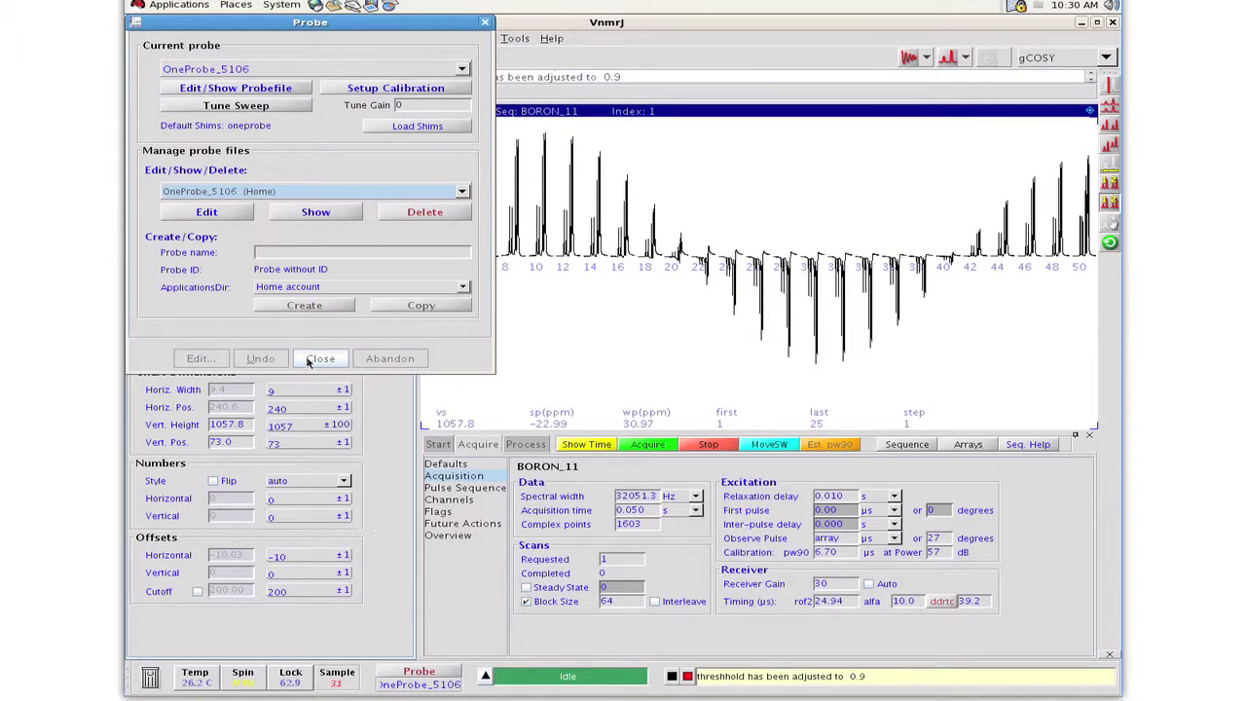
- Add a B11 entry with B11pw90 10.1 to probe file OneProbe_5106 and save it
click(237, 215)
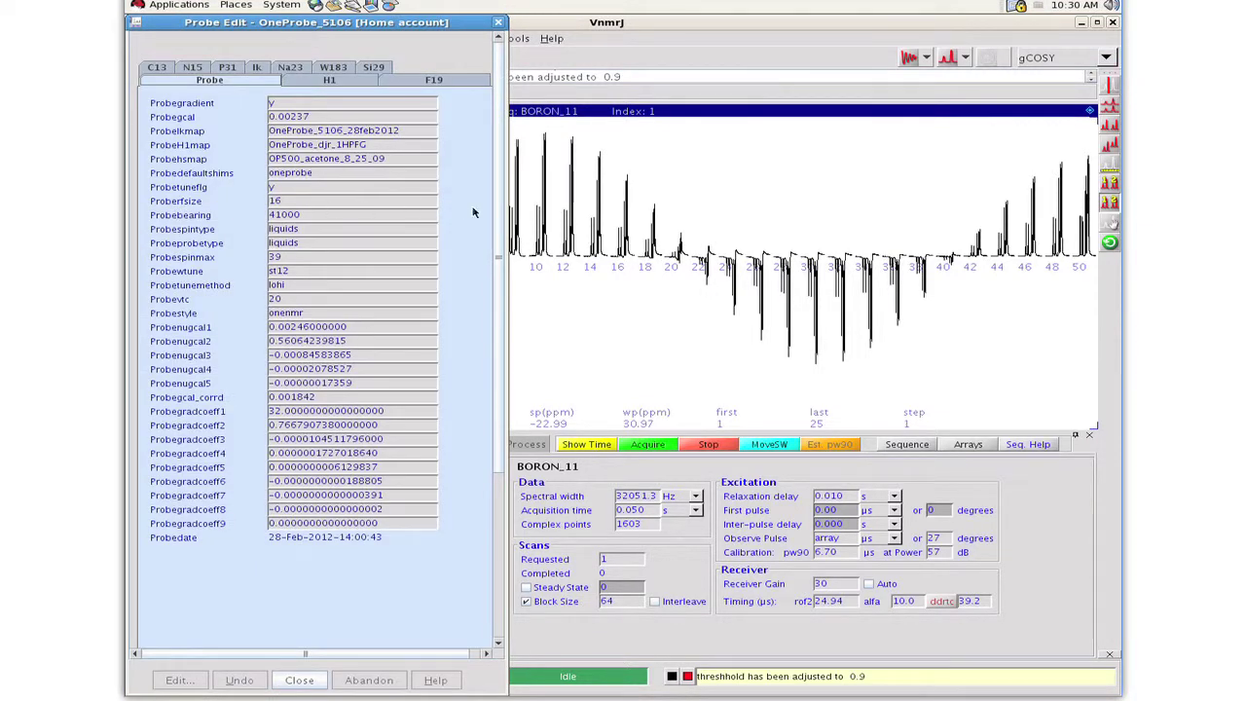
scroll(497, 218, down, 5)
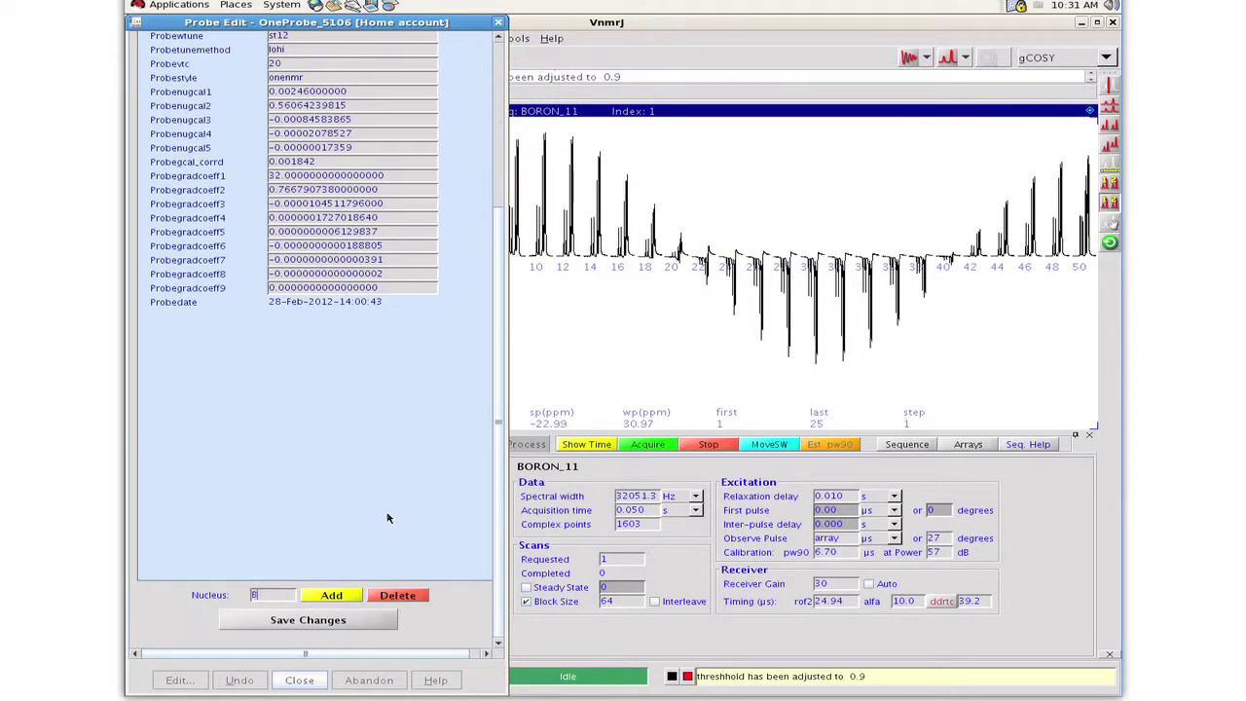
click(331, 595)
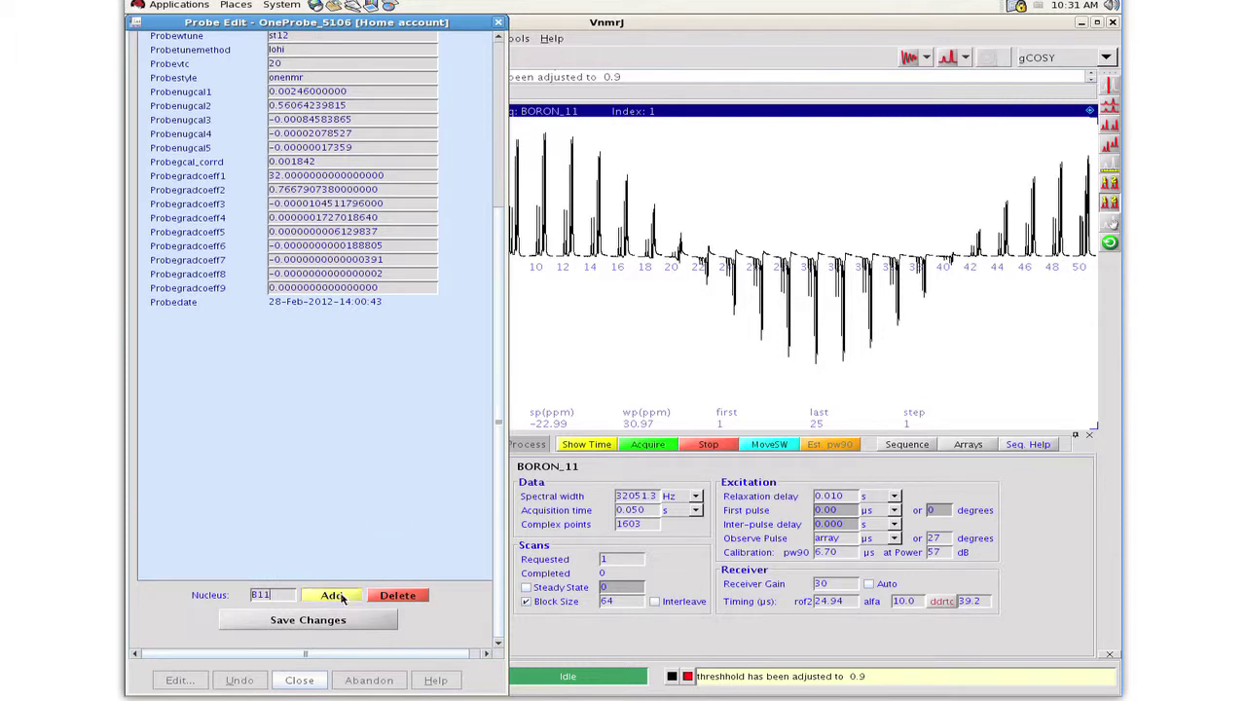
click(373, 66)
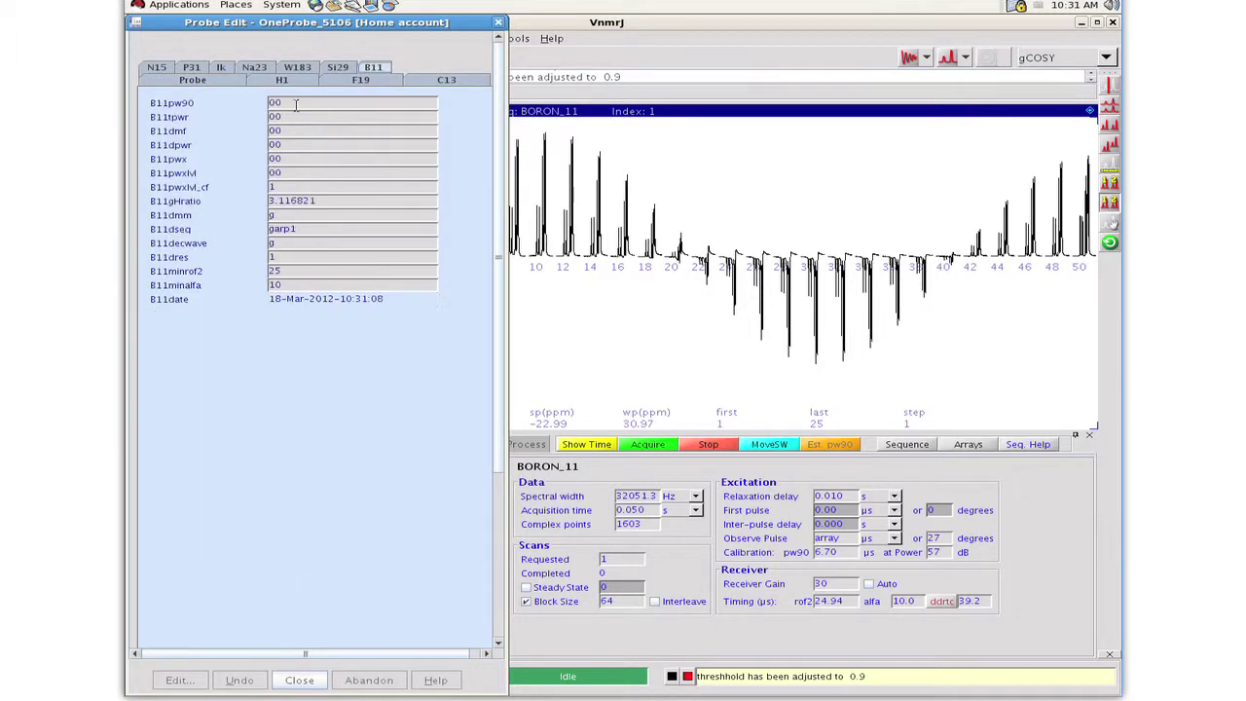
click(269, 103)
text(10.1)
click(266, 117)
drag(497, 207, 488, 459)
click(308, 620)
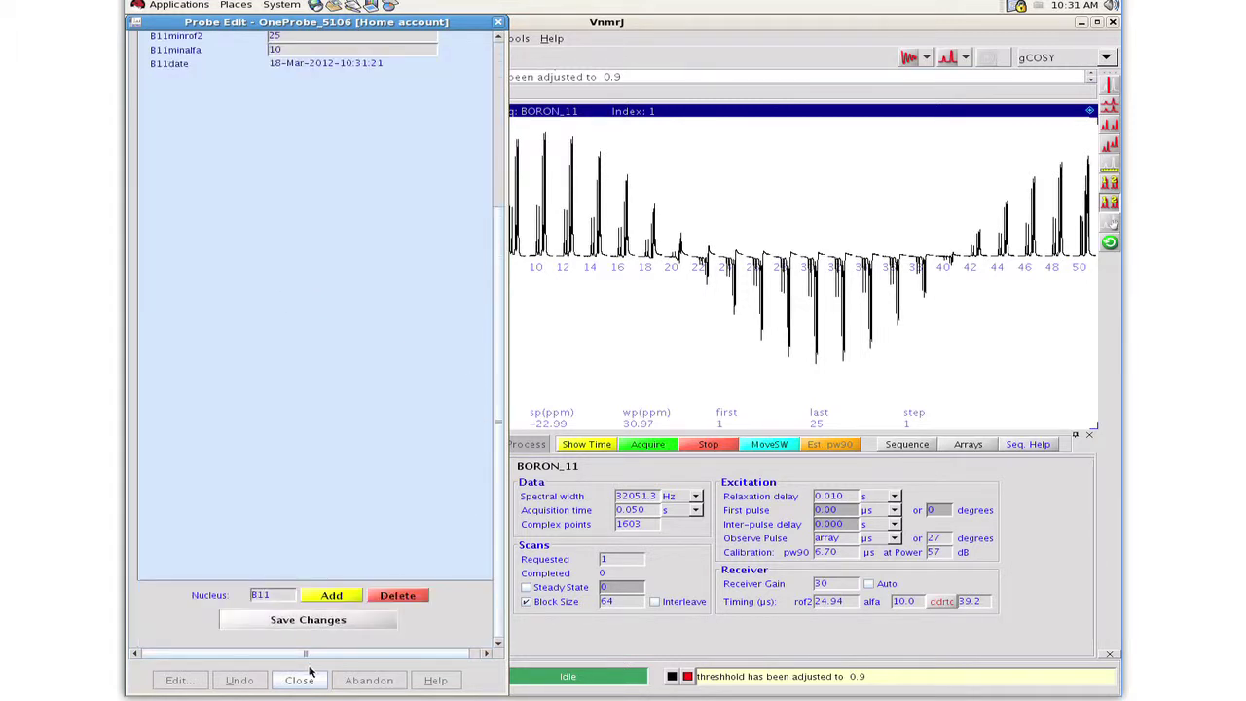
click(299, 680)
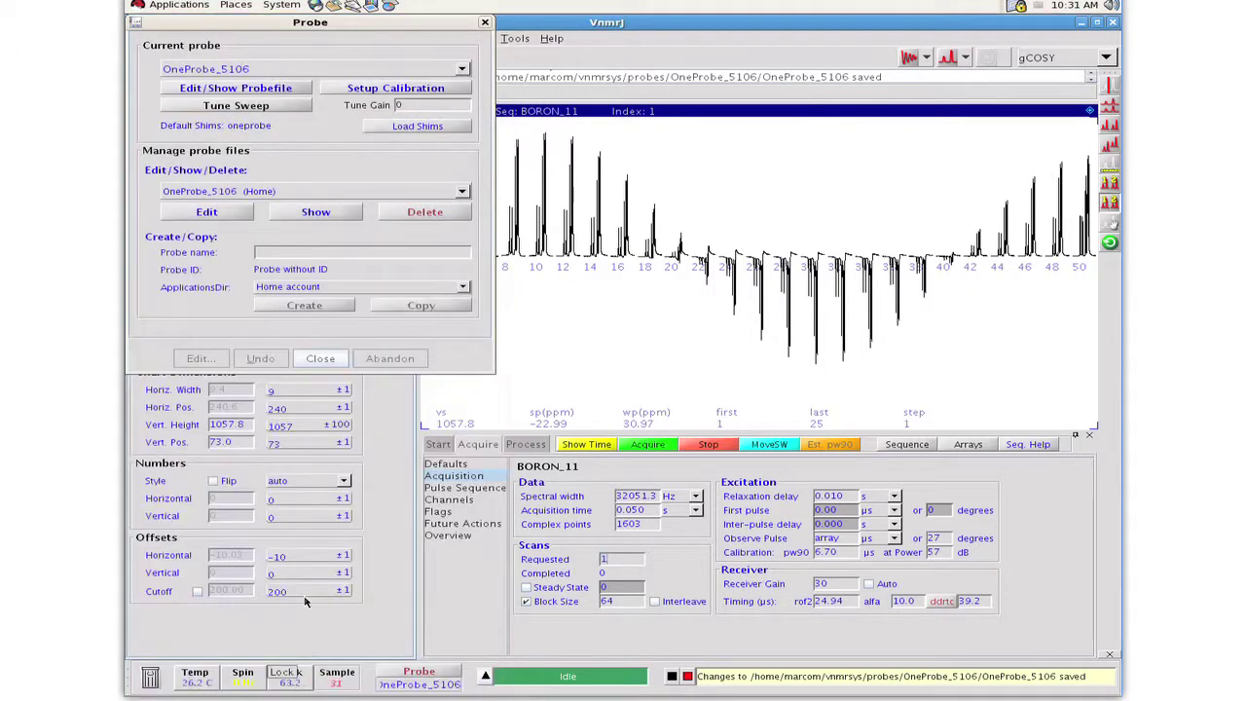
- Close the Probe dialog, reload BORON_11 from the BORON protocols, and open Study Clones
click(321, 359)
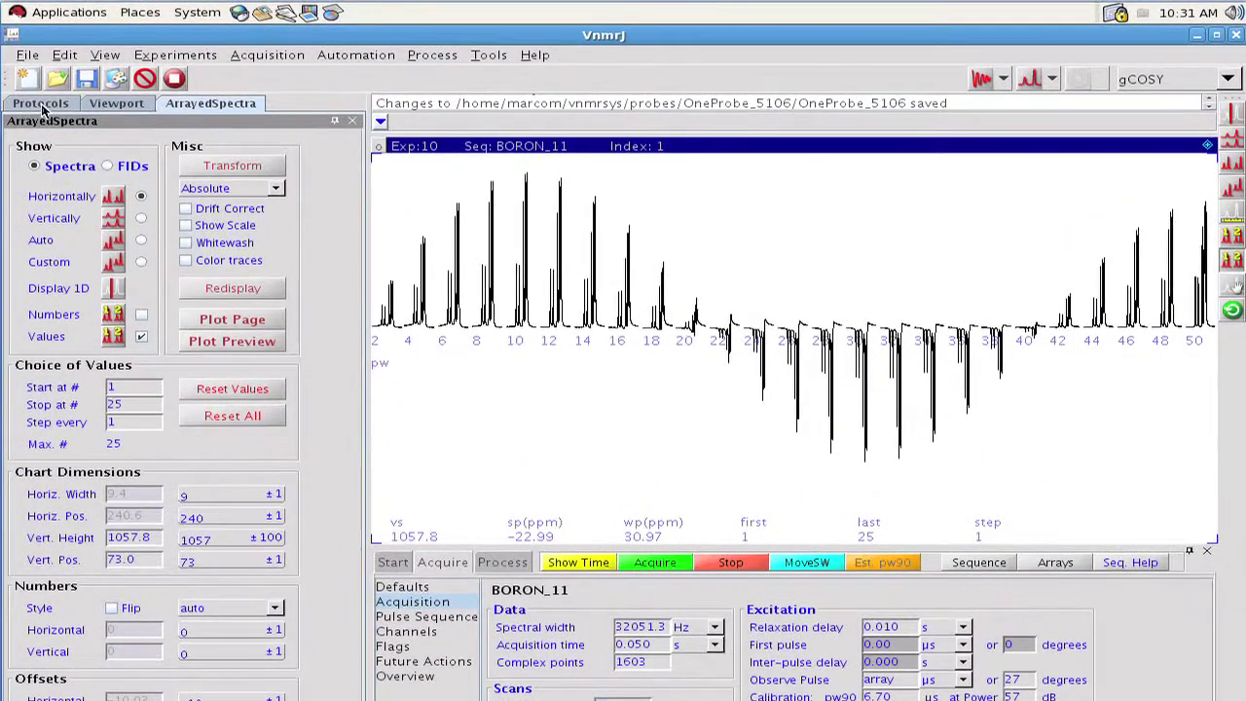
click(42, 107)
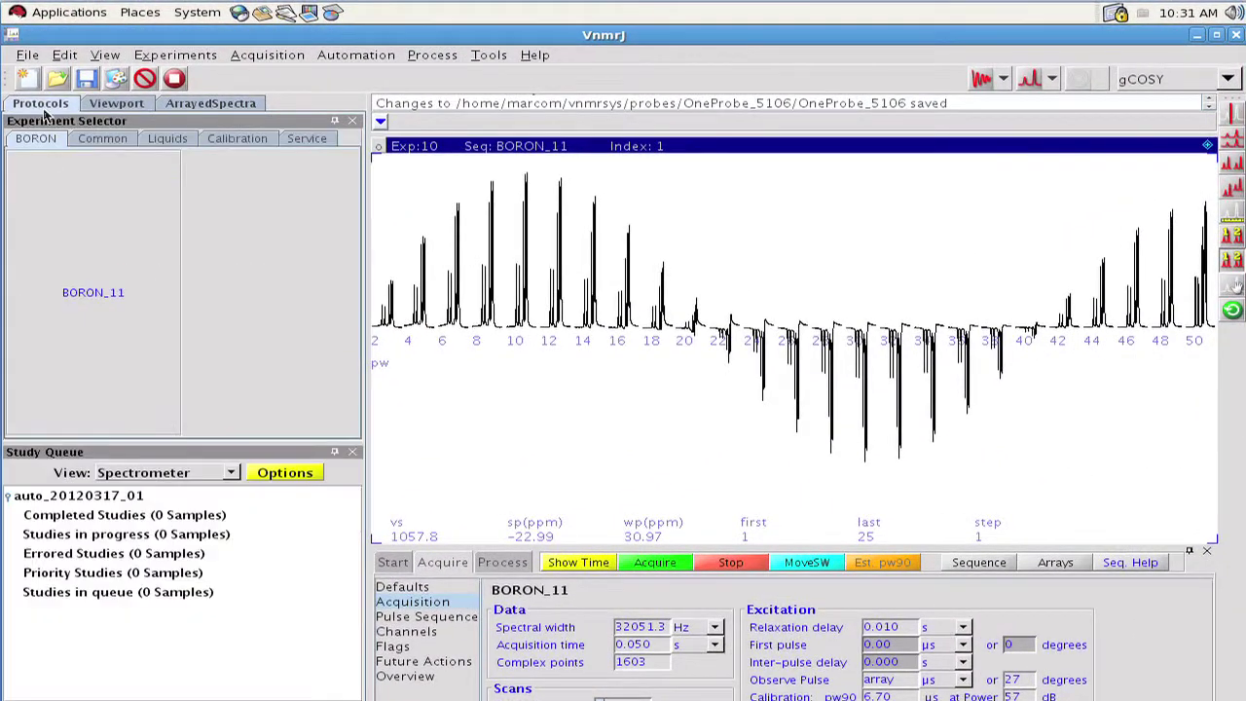
click(87, 284)
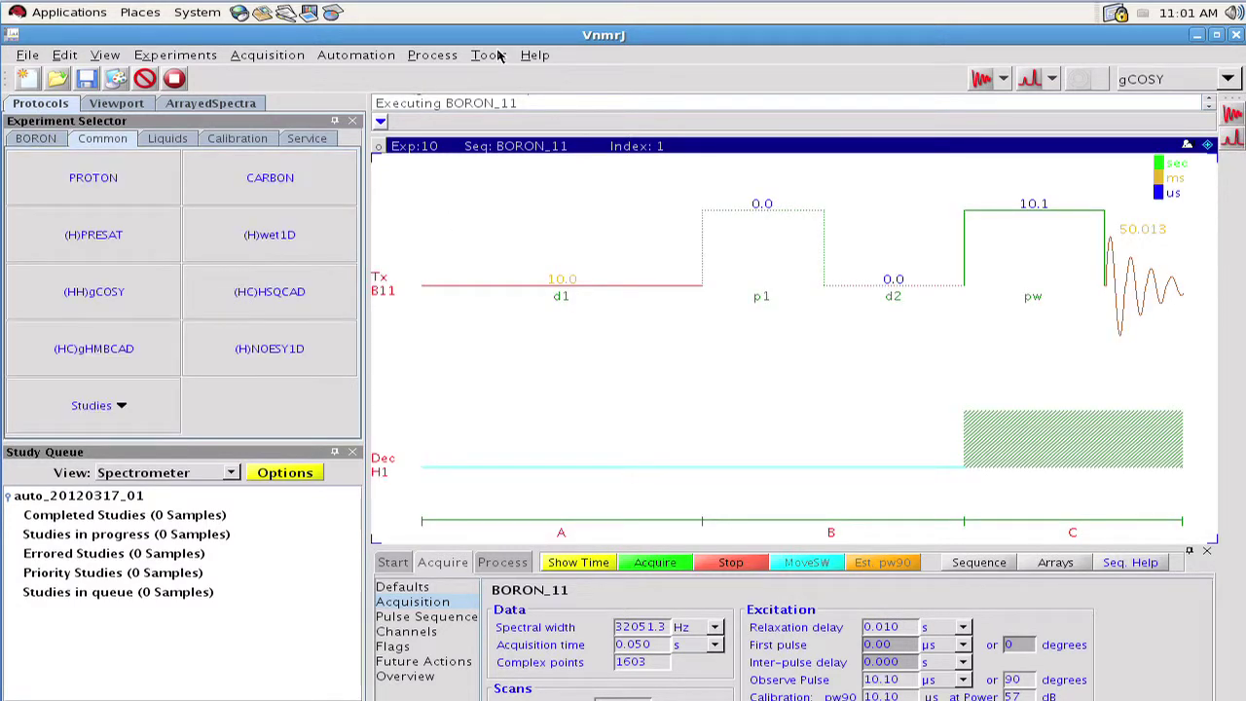
click(499, 57)
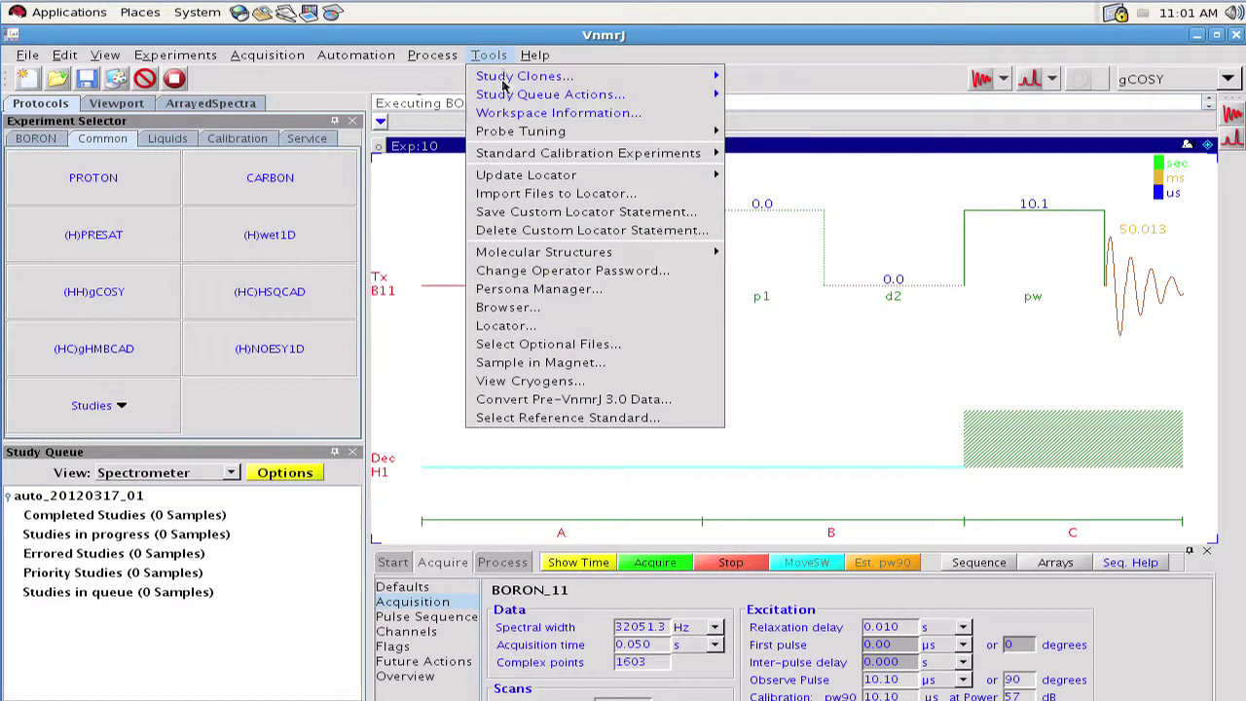
- Clone a new study with (HH)gCOSY as gCOSY_001_day and enable changing its starting experiment
mouse_move(557, 77)
click(747, 76)
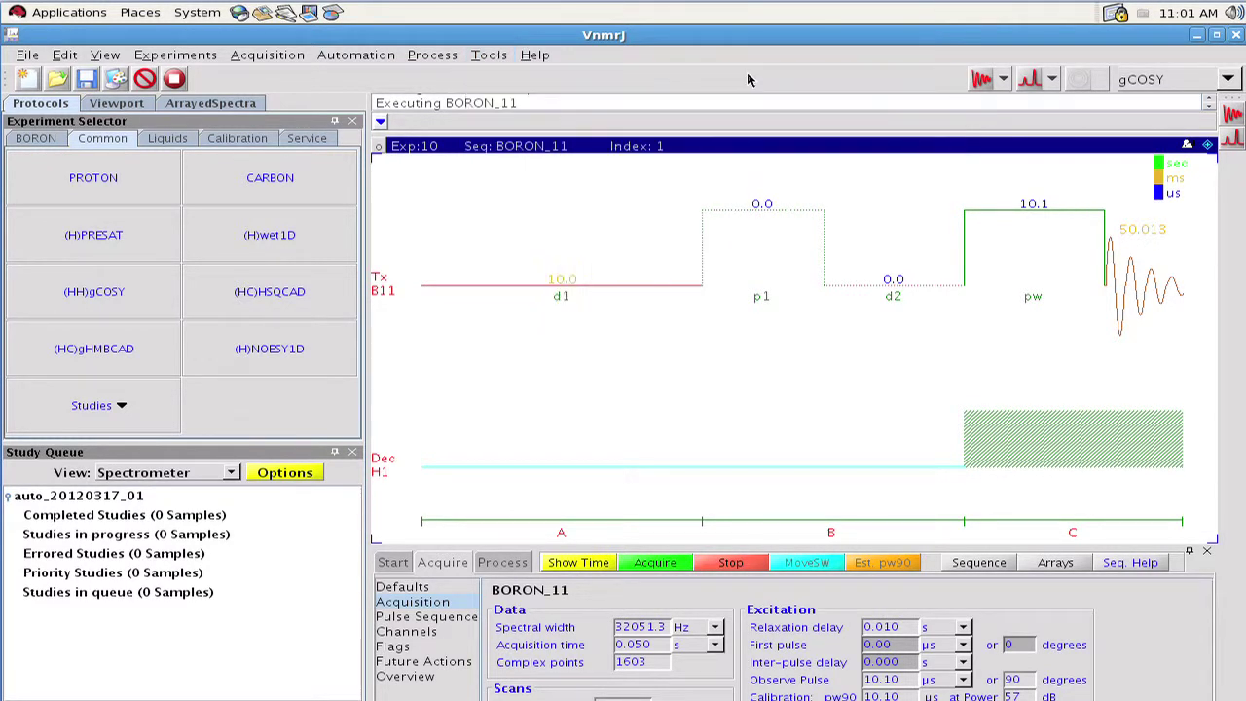
click(137, 312)
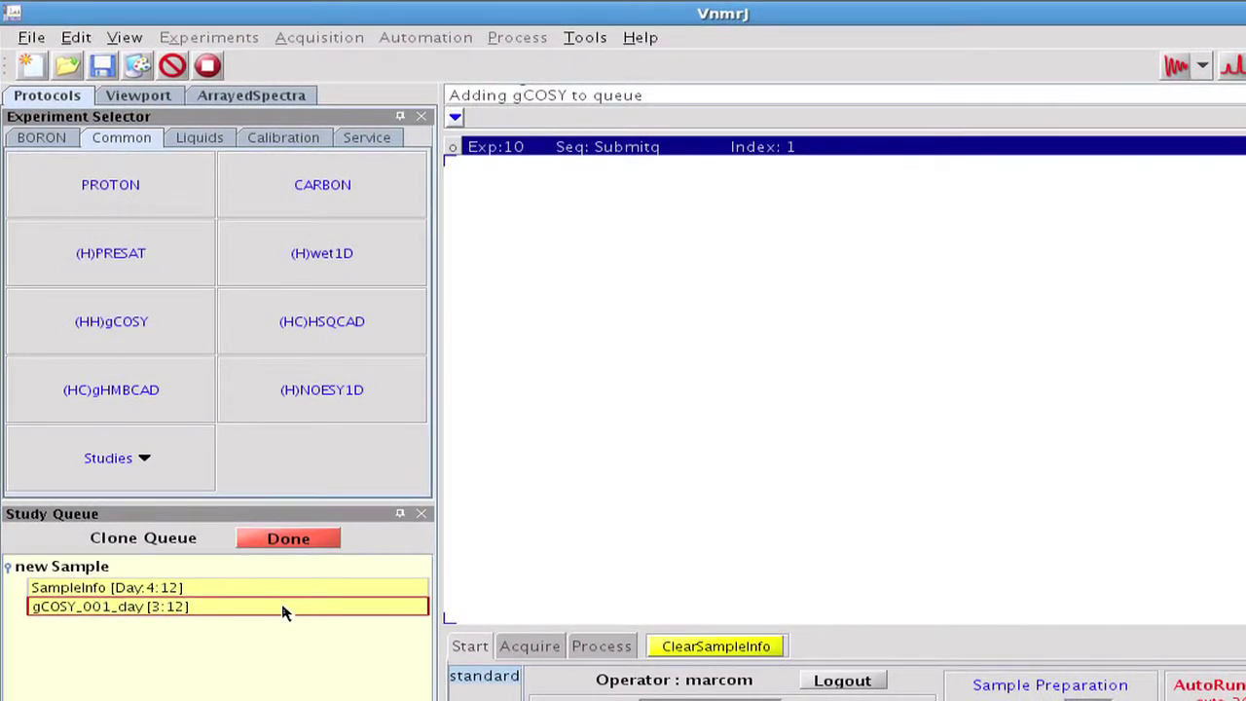
click(286, 609)
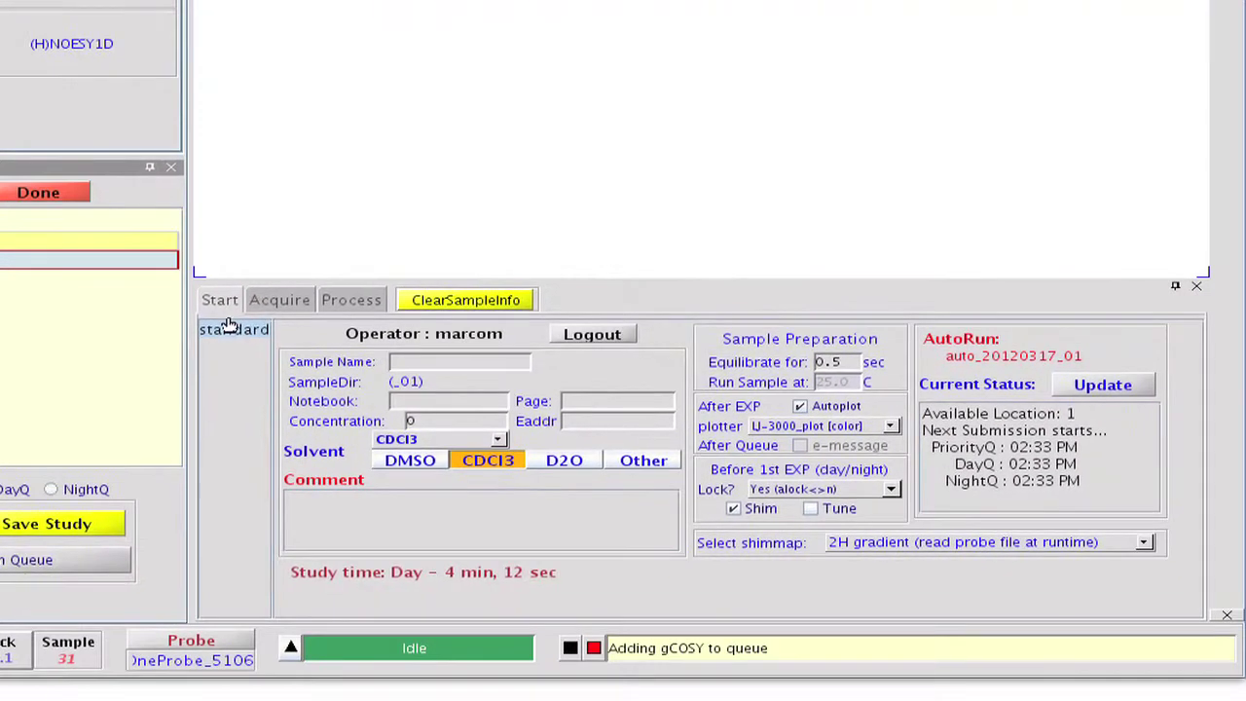
click(269, 298)
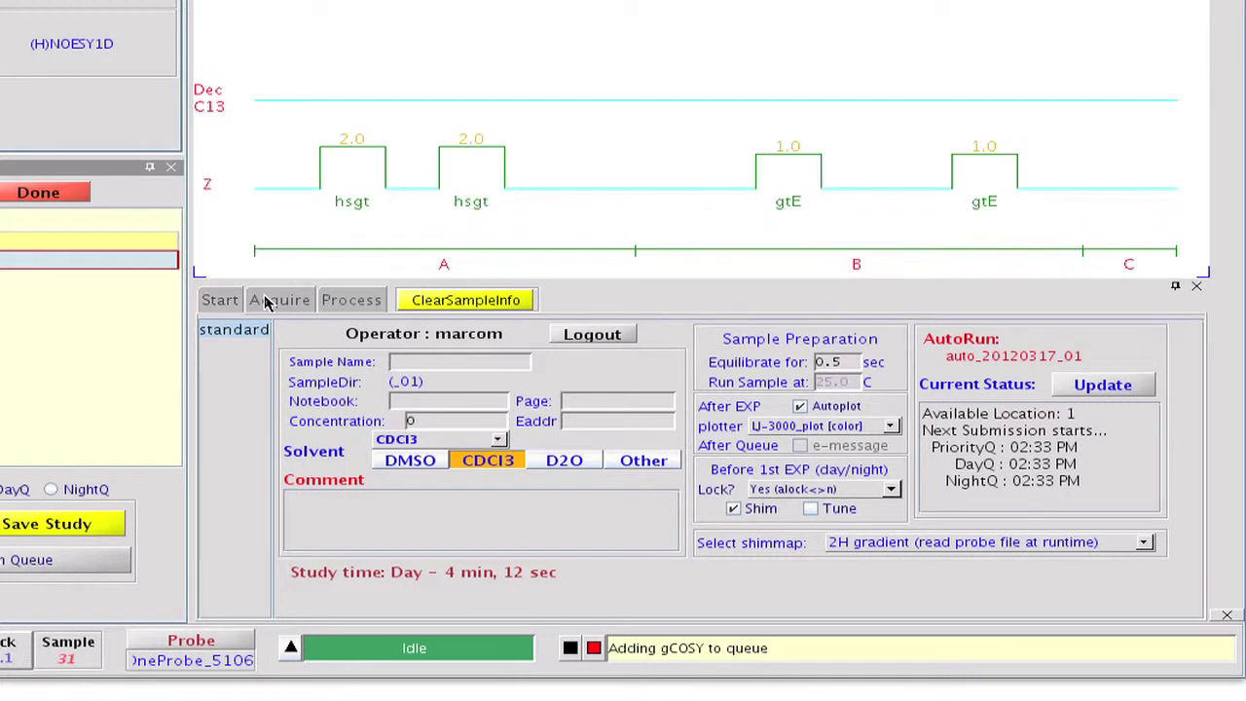
click(255, 347)
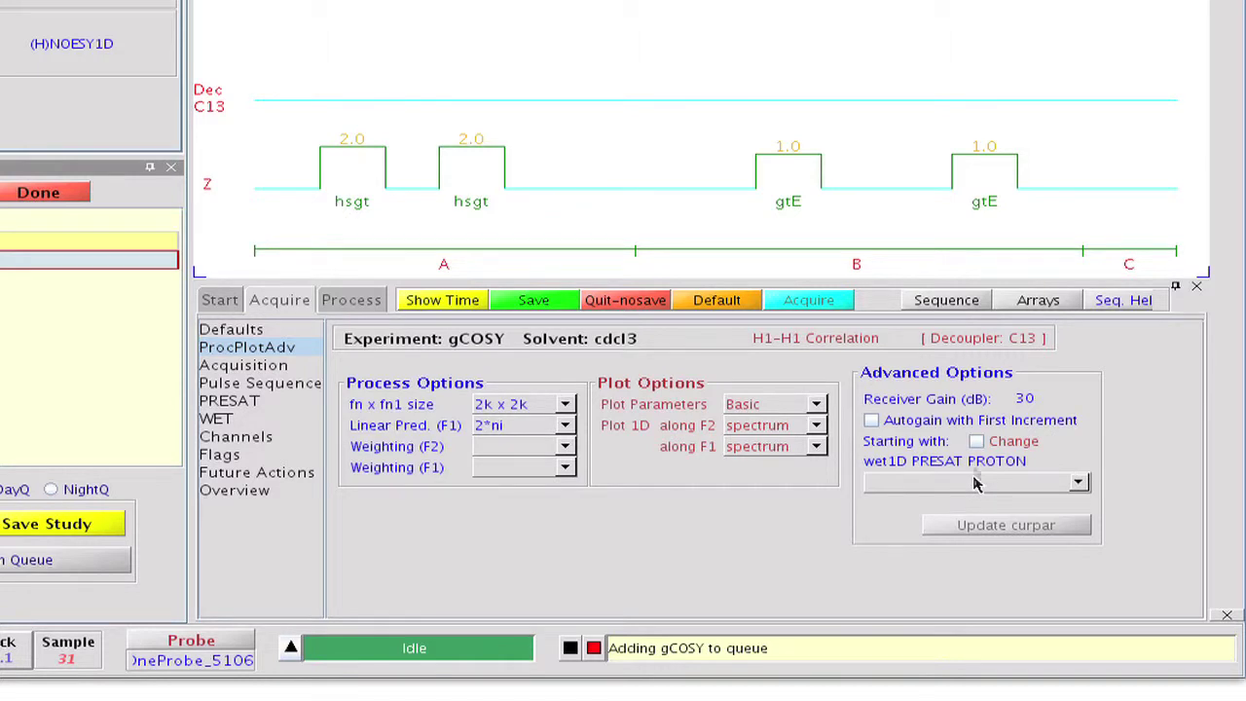
click(976, 442)
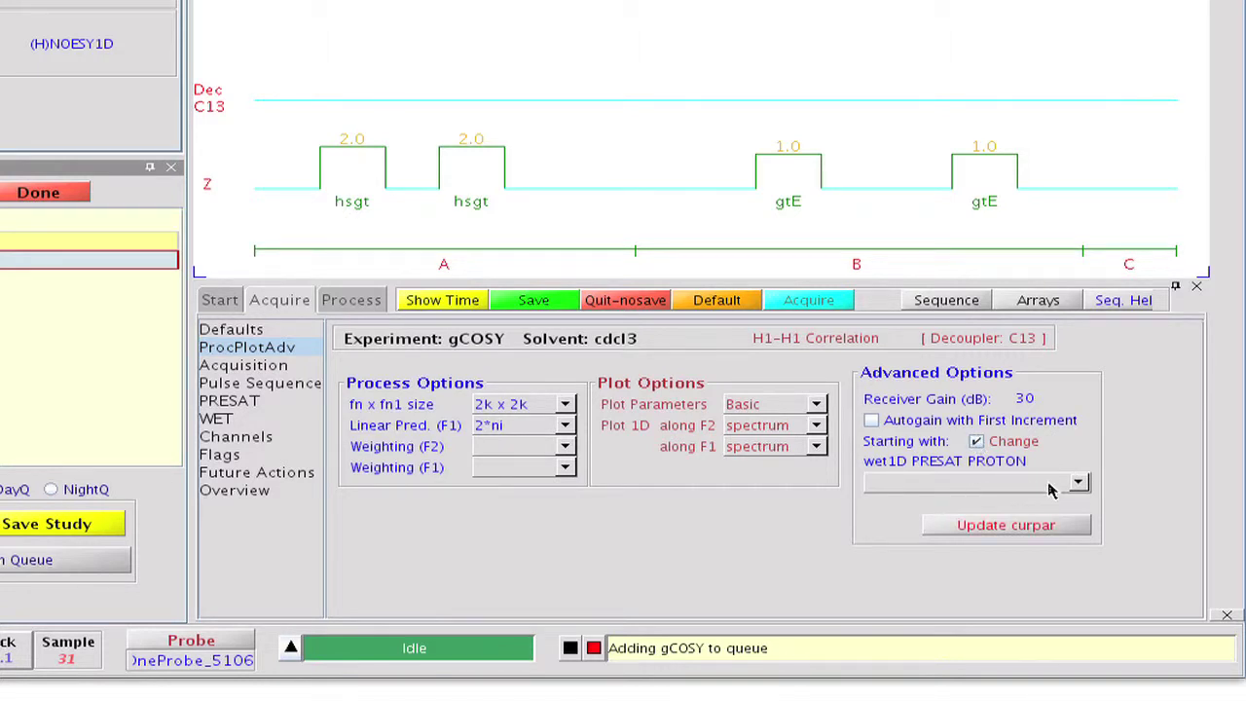
- Make the gCOSY start from the custom BORON_11 parameter set and show its acquisition settings
click(1079, 484)
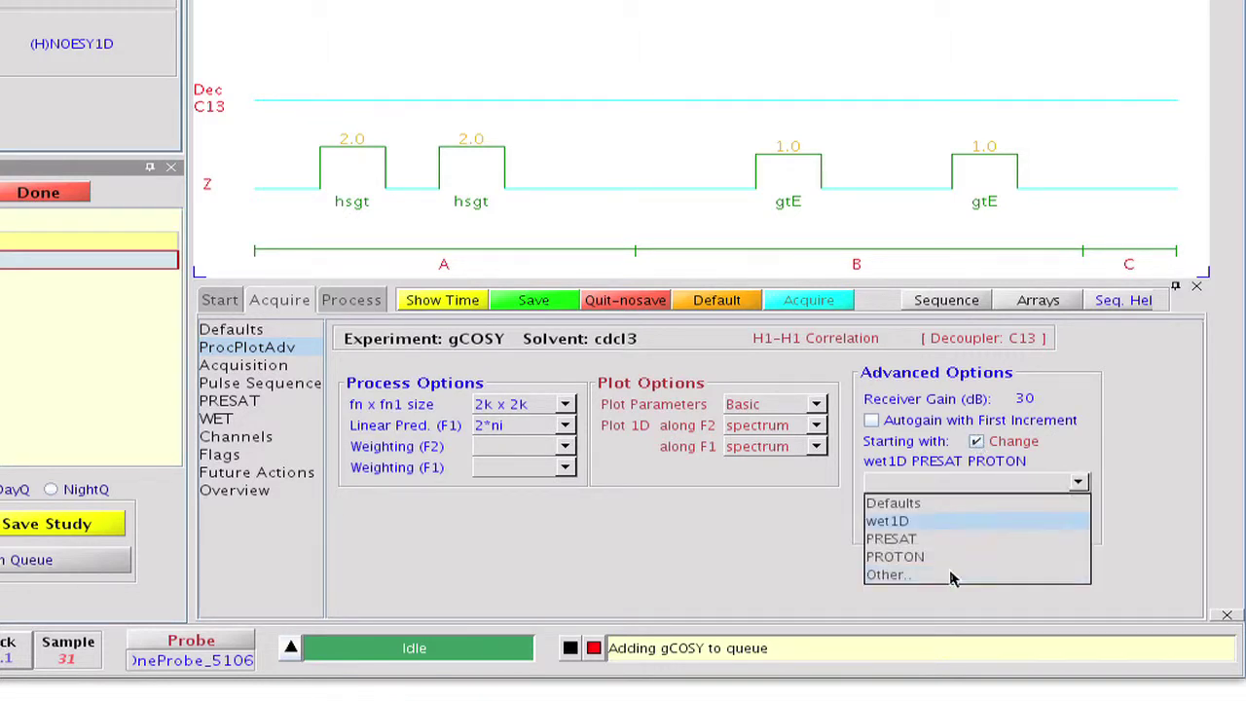
click(942, 574)
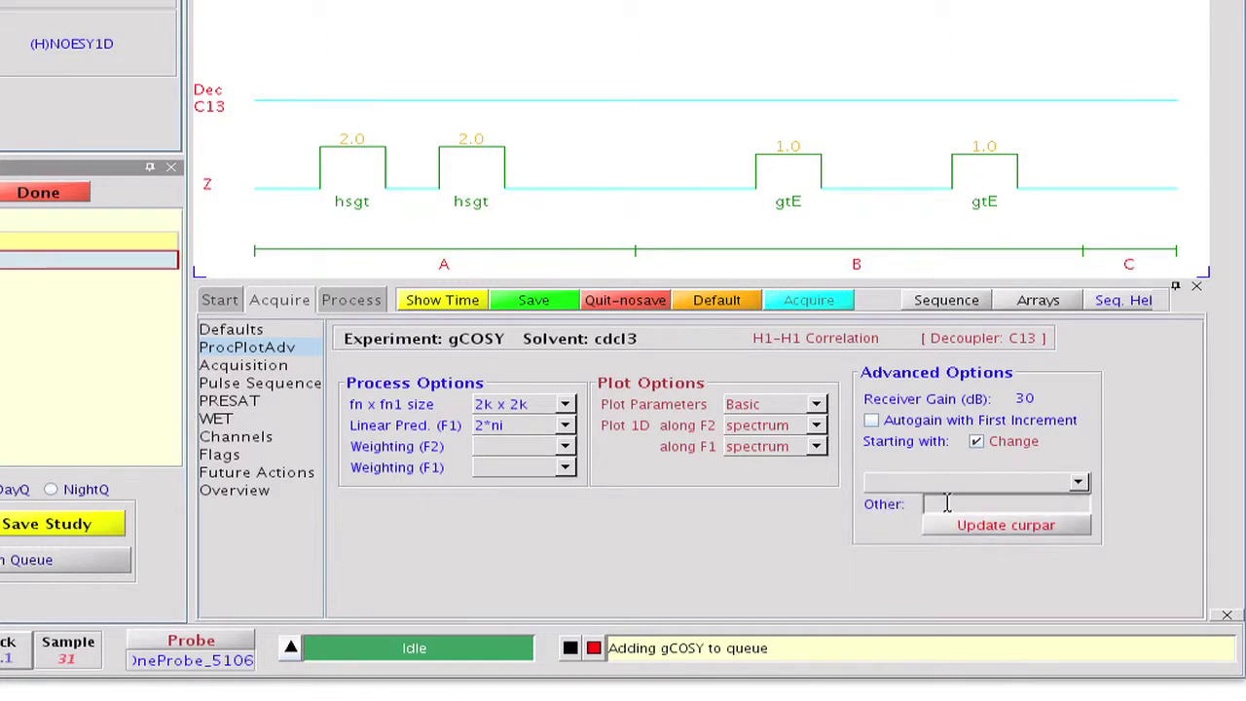
click(946, 503)
text(BORON_11)
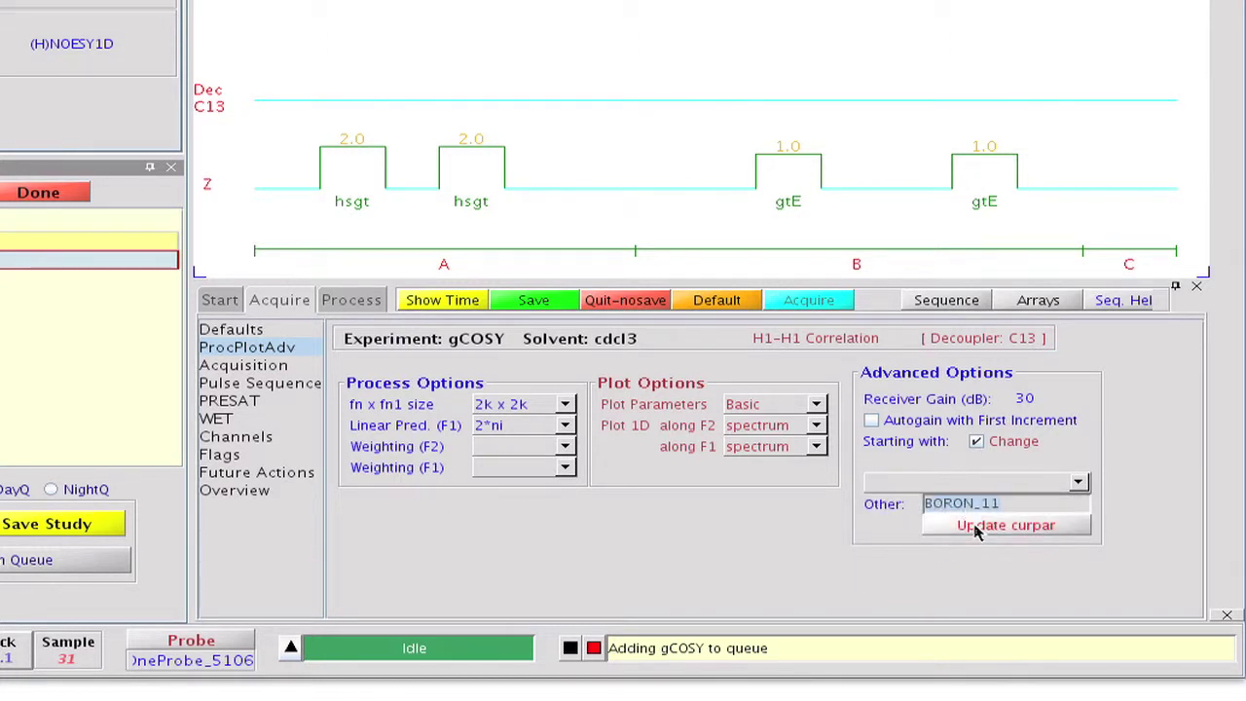
click(976, 527)
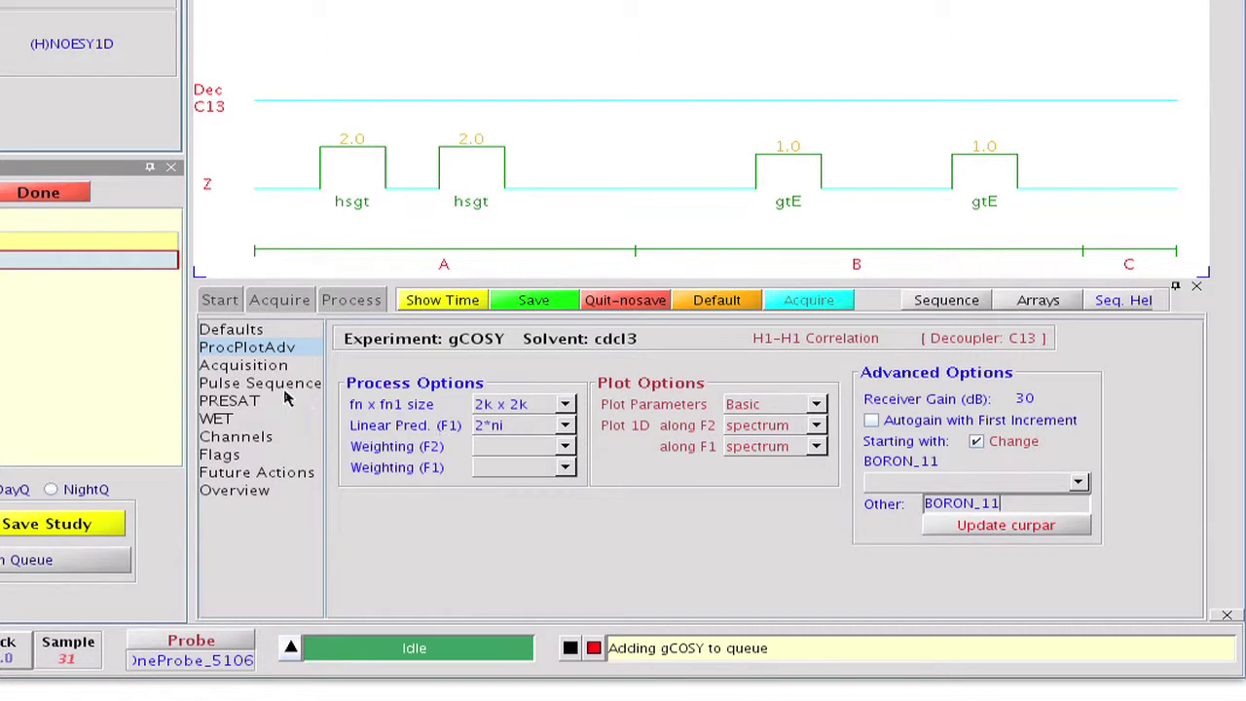
click(249, 365)
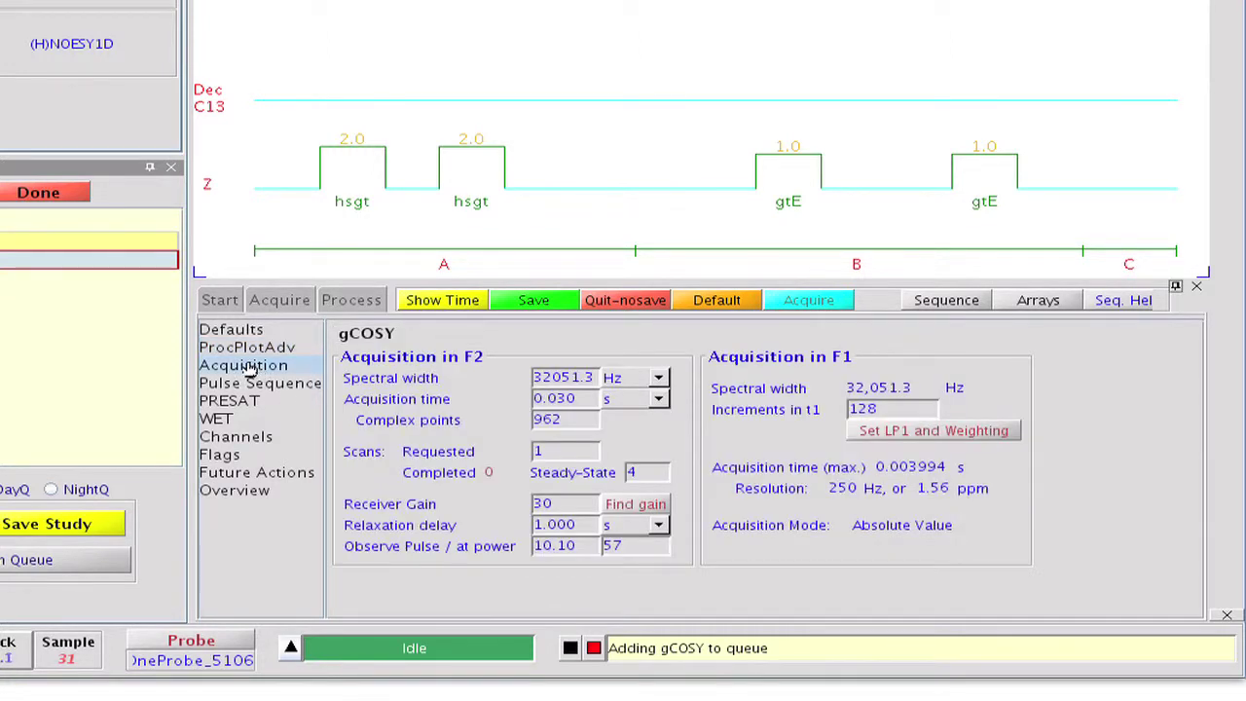
- Set acquisition time 0.03 s, relaxation delay 0.01 s and 4 steady-state scans
drag(583, 398, 523, 390)
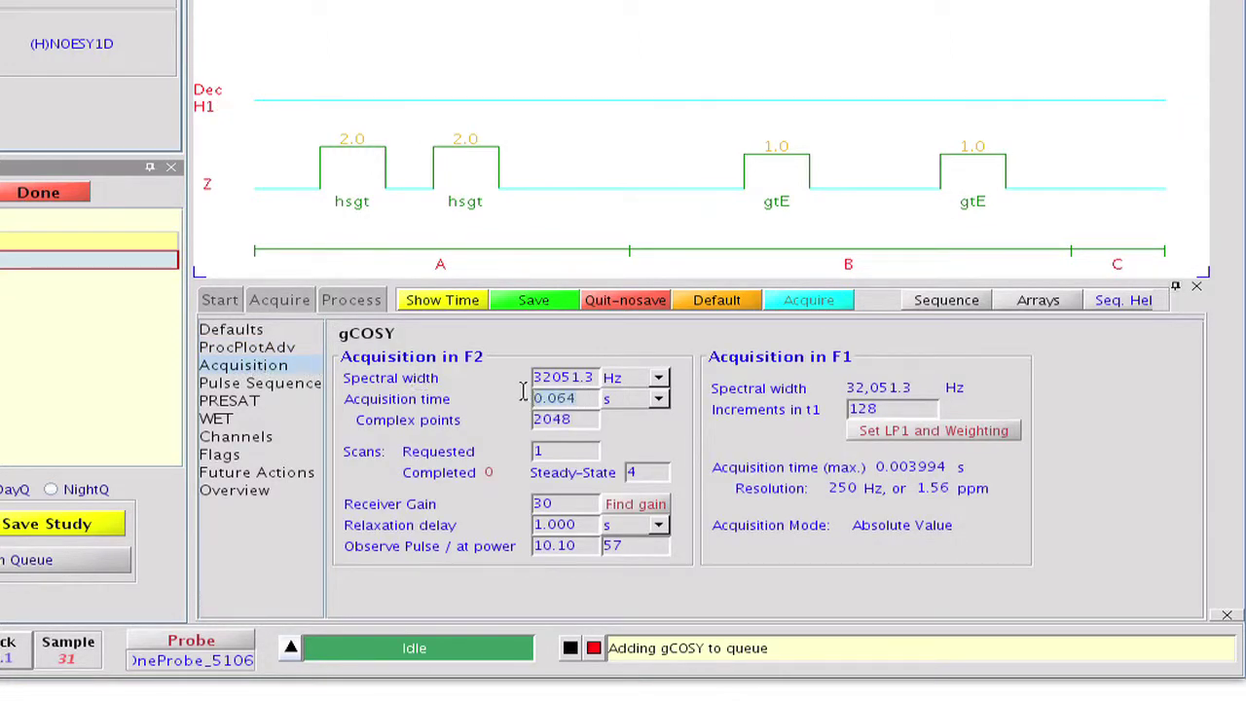
text(0.03)
key(Return)
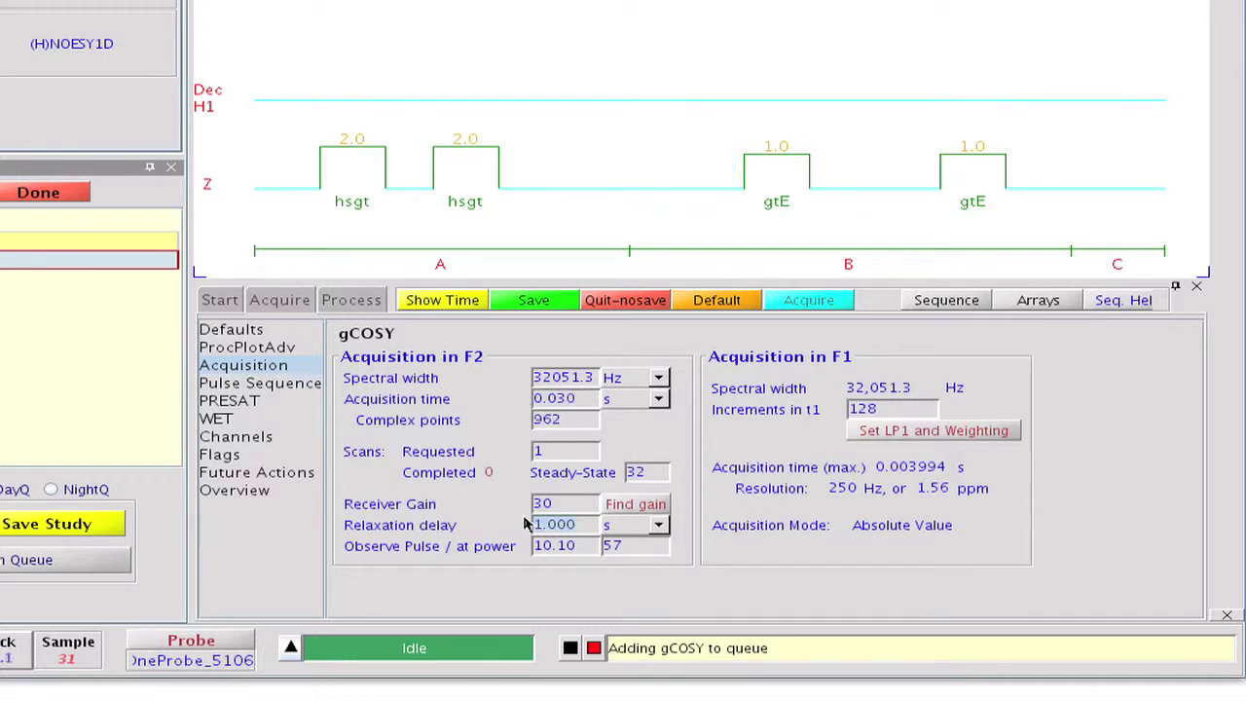
text(0.01)
key(Return)
double_click(628, 471)
text(4)
- In the pulse sequence settings, turn off Grad-90-Grad and set the Delayed COSY delay to 0
click(290, 384)
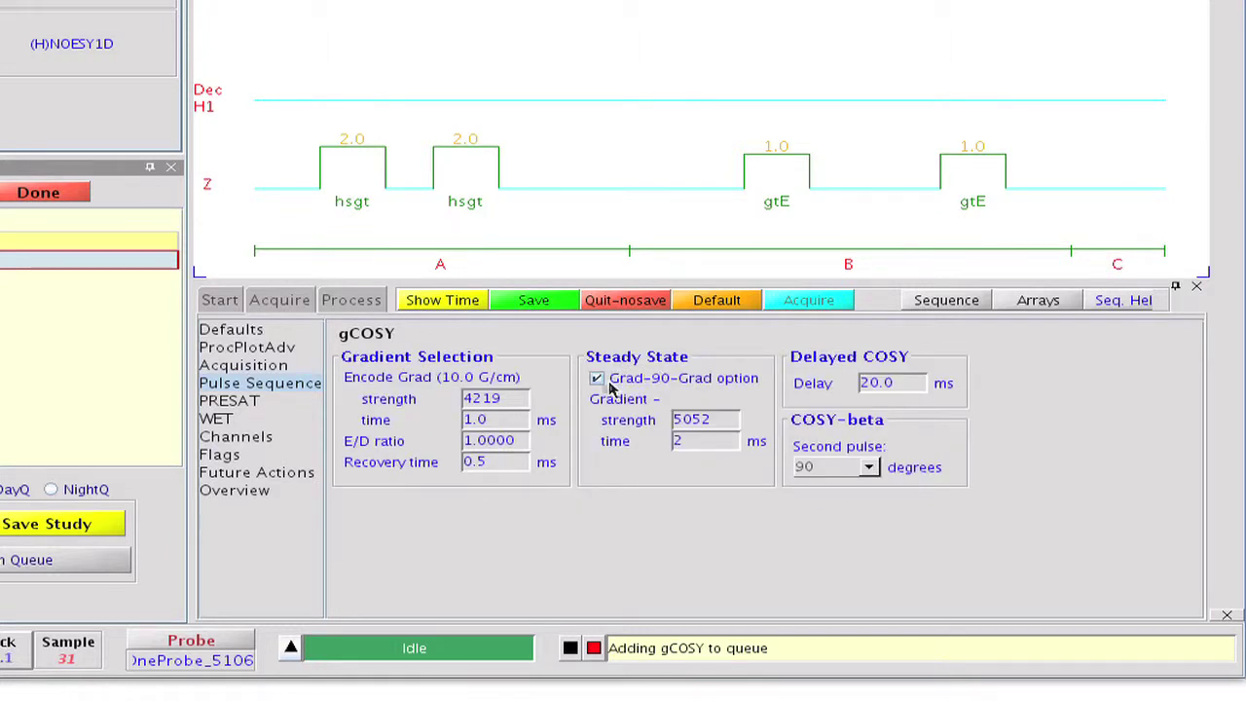
click(604, 382)
click(892, 383)
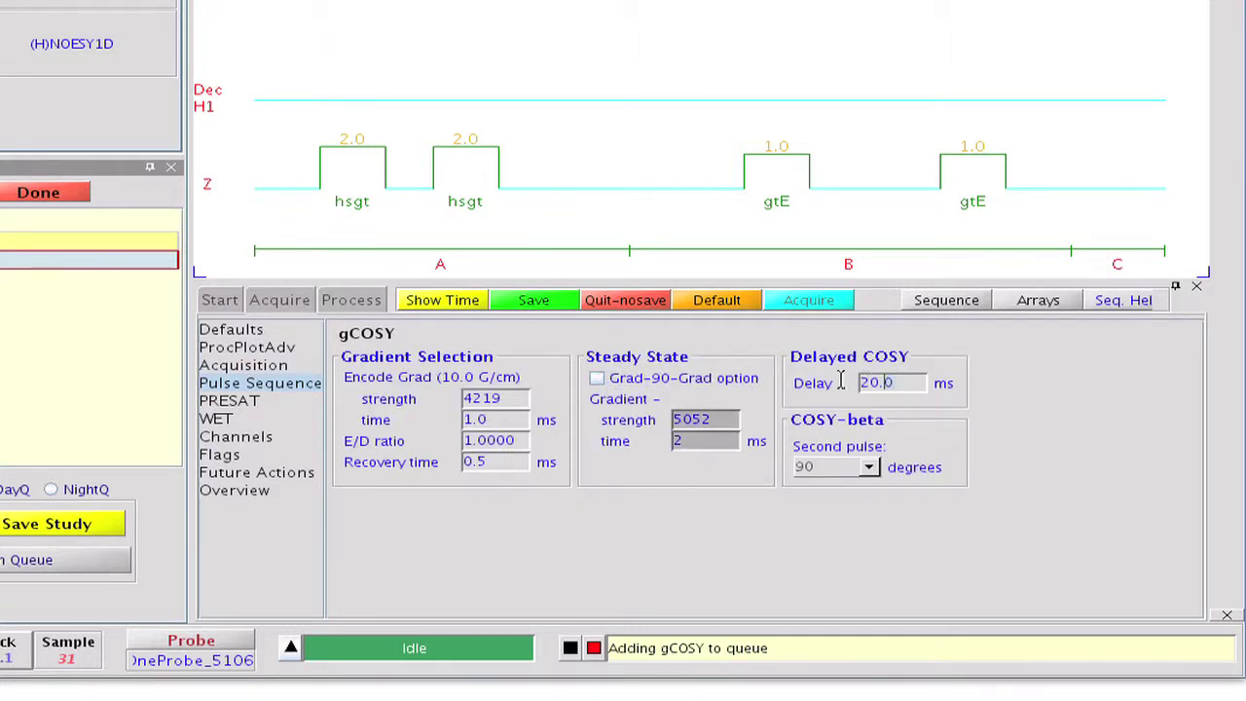
key(BackSpace)
key(BackSpace)
key(BackSpace)
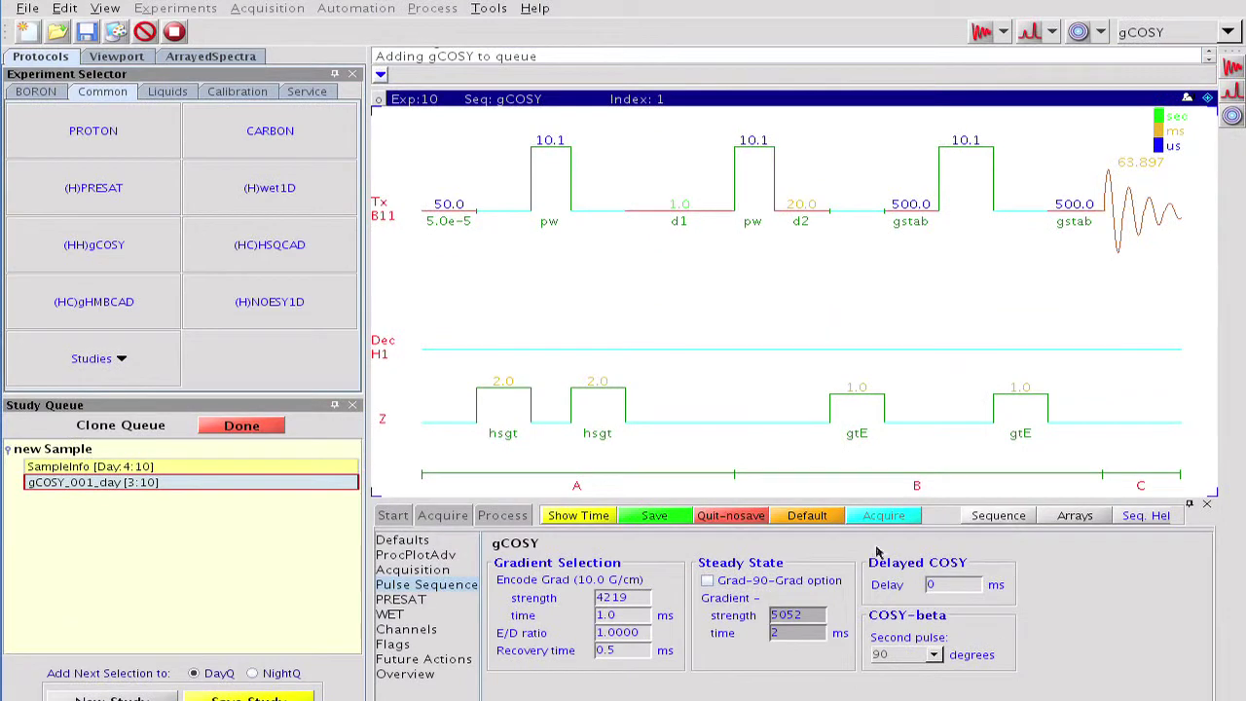
key(Return)
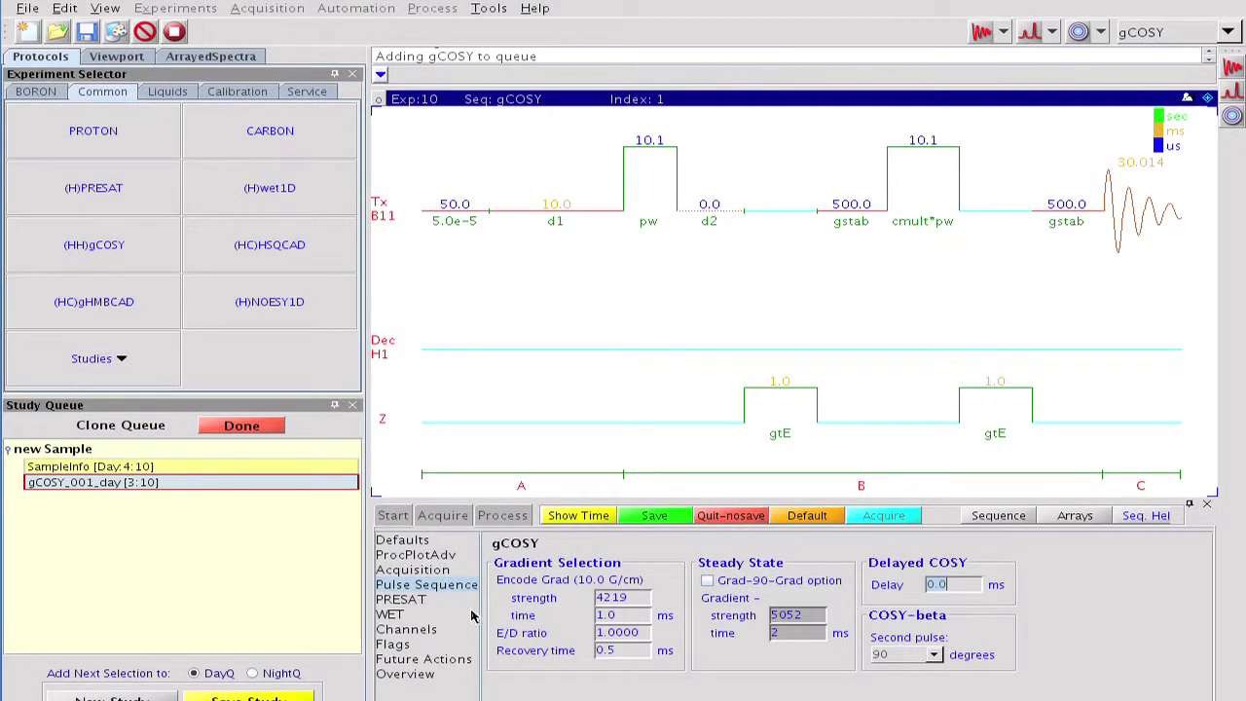
- Set decoupler mode dm to nyy with dmm modulation w, then redraw the sequence
click(432, 629)
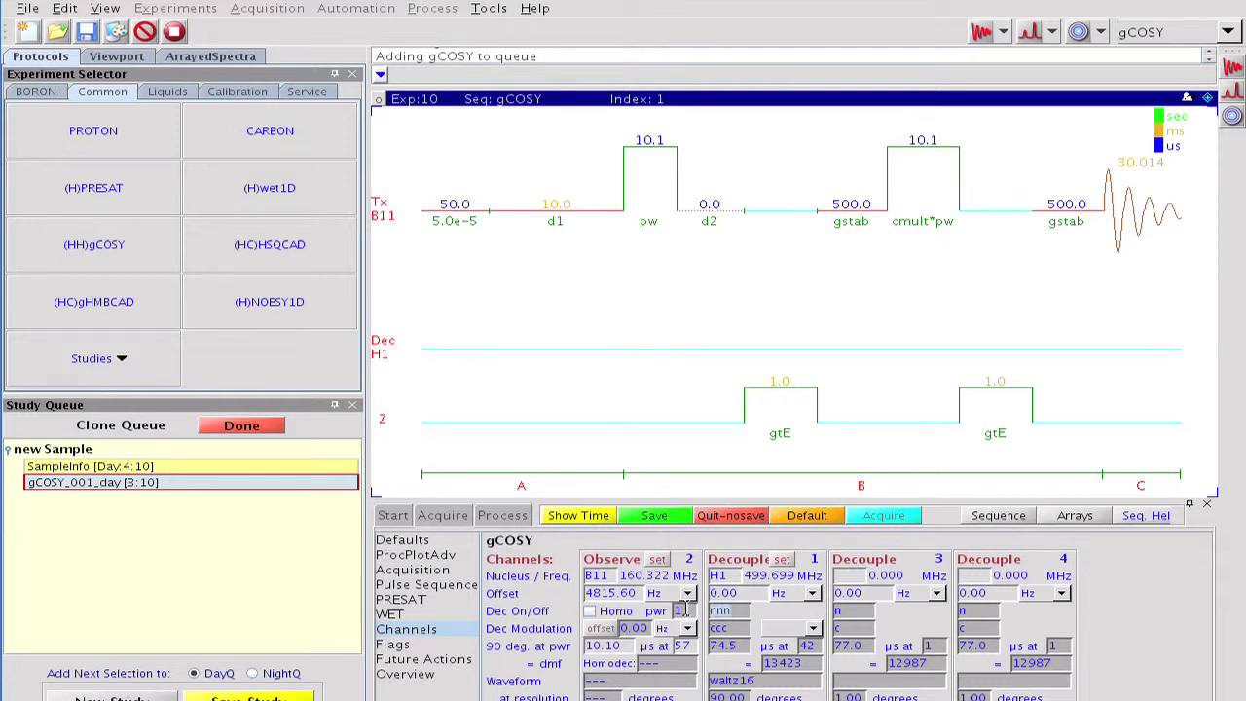
text(nyy)
key(Tab)
text(w)
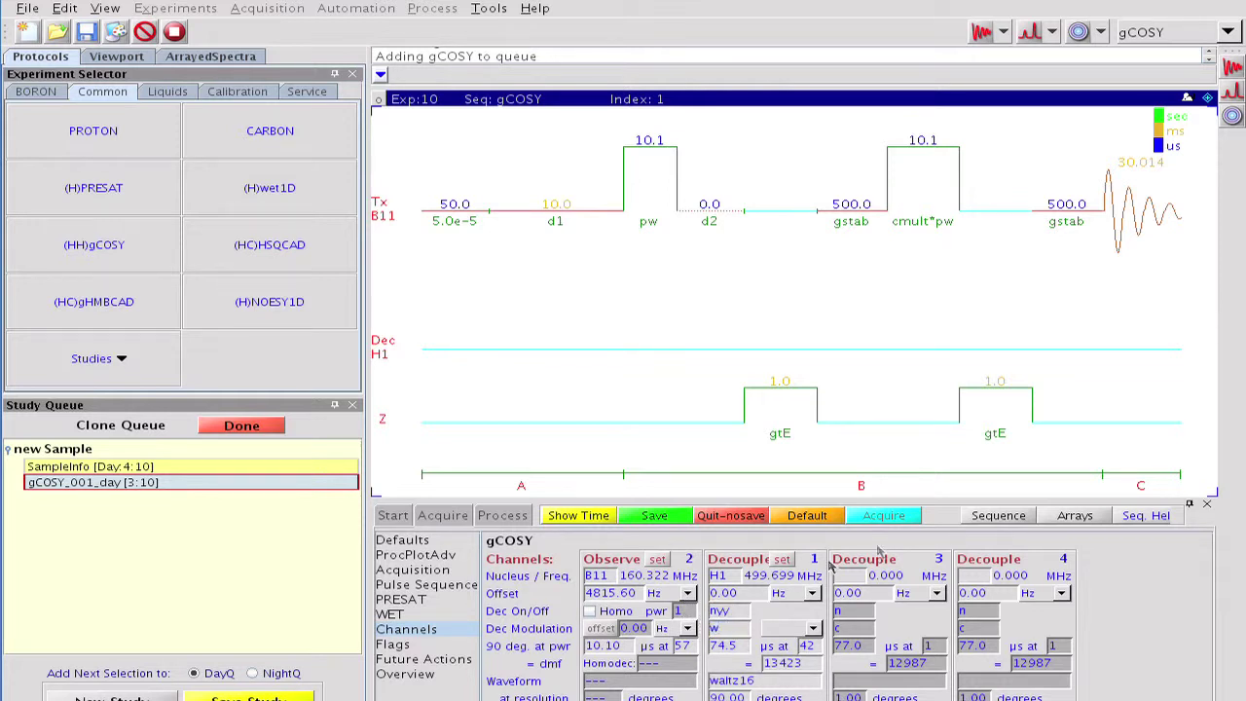
click(988, 515)
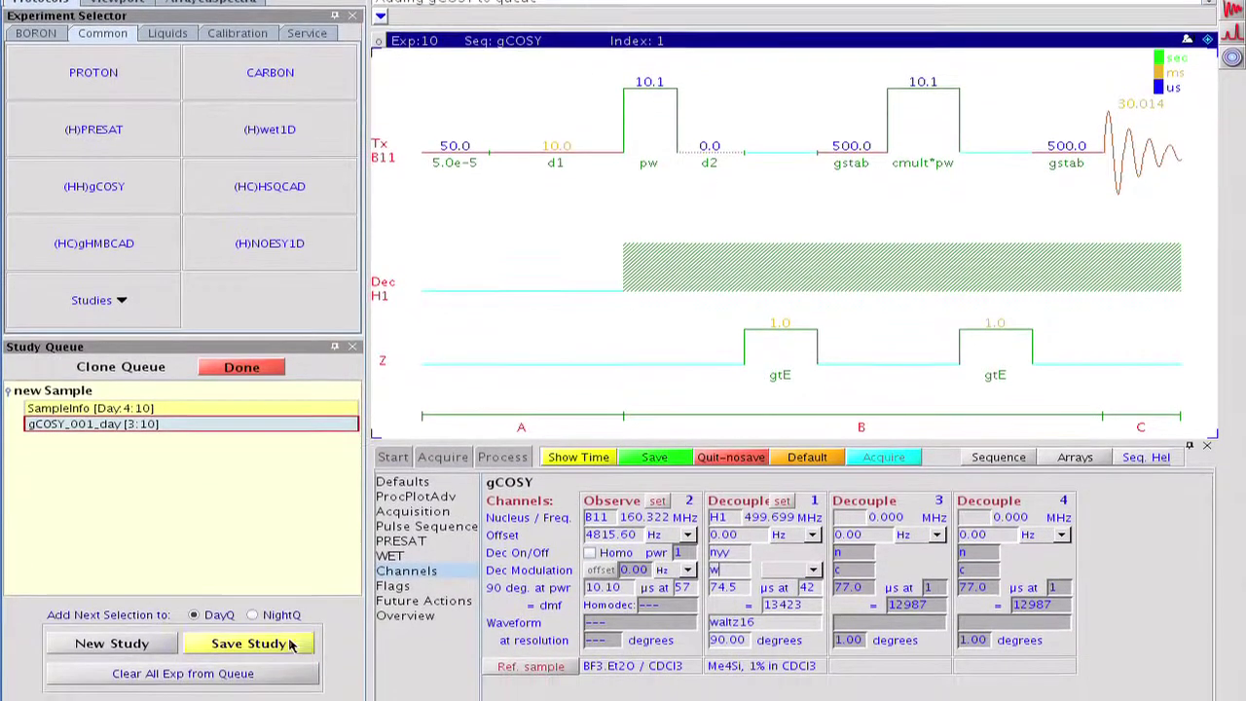
- Save the study as B_11gCOSY under the BORON tab and close the save window
click(290, 644)
click(580, 419)
text(B_11)
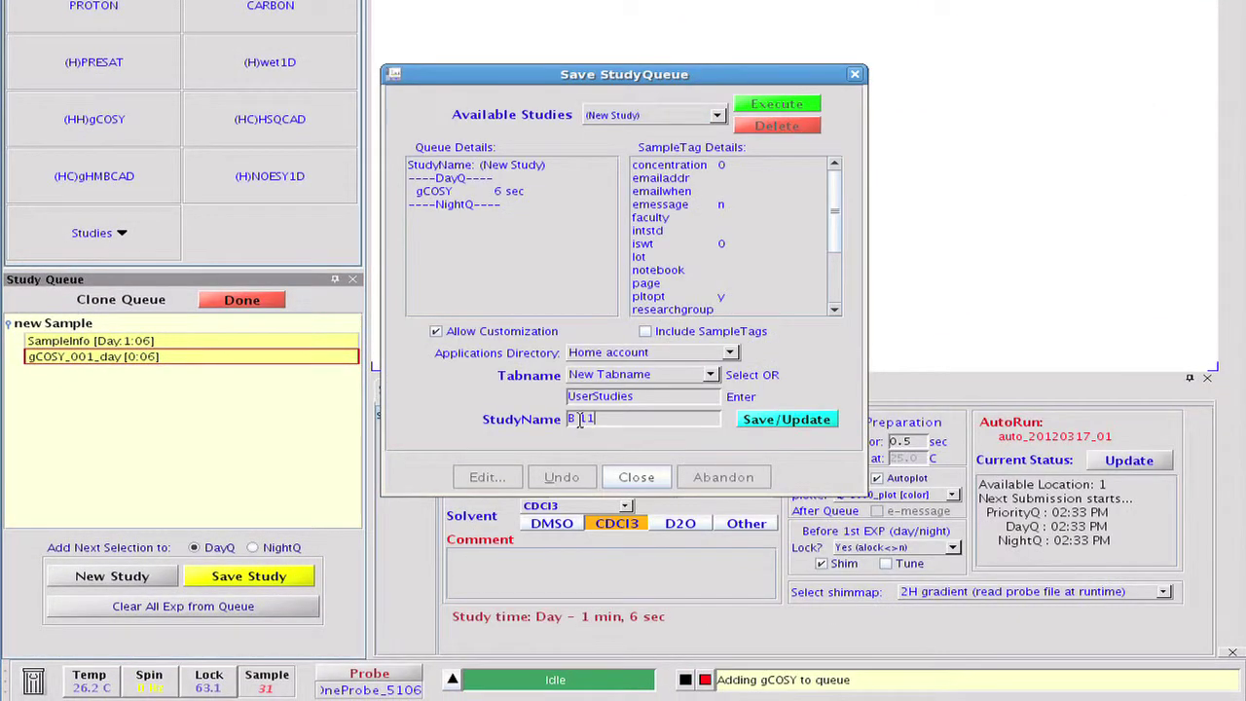
text(gCOSY)
click(710, 374)
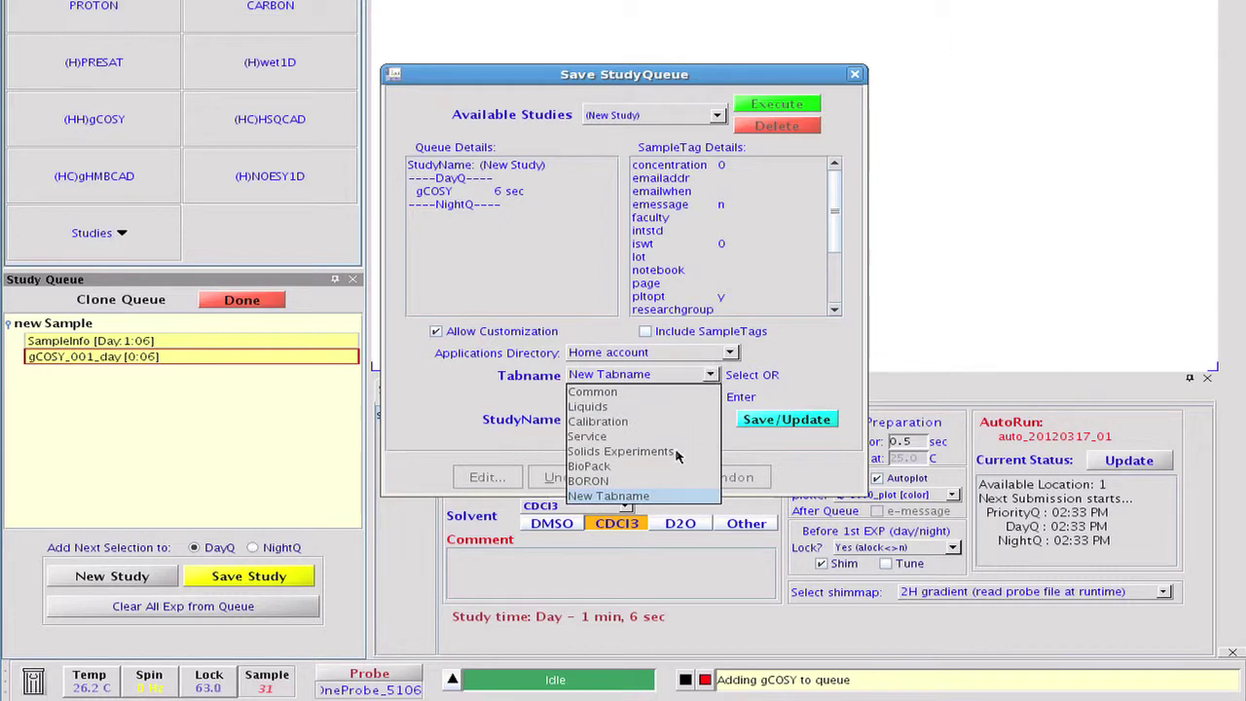
click(682, 483)
click(753, 421)
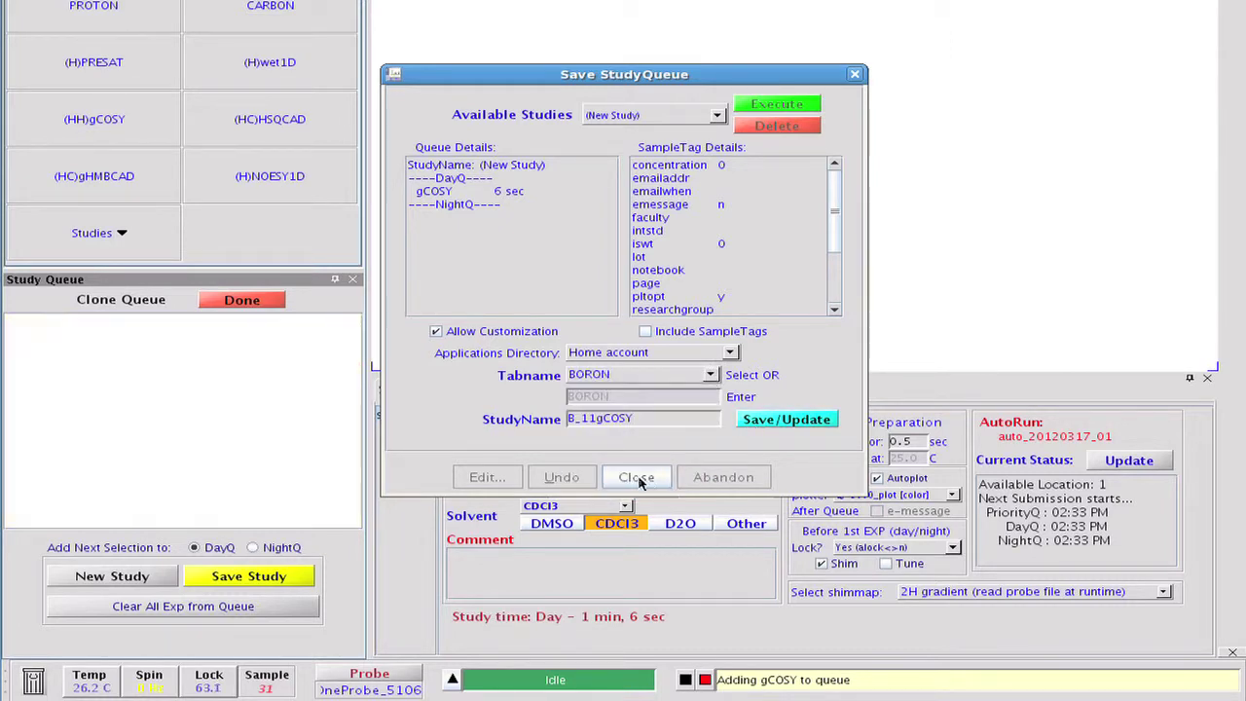
click(637, 477)
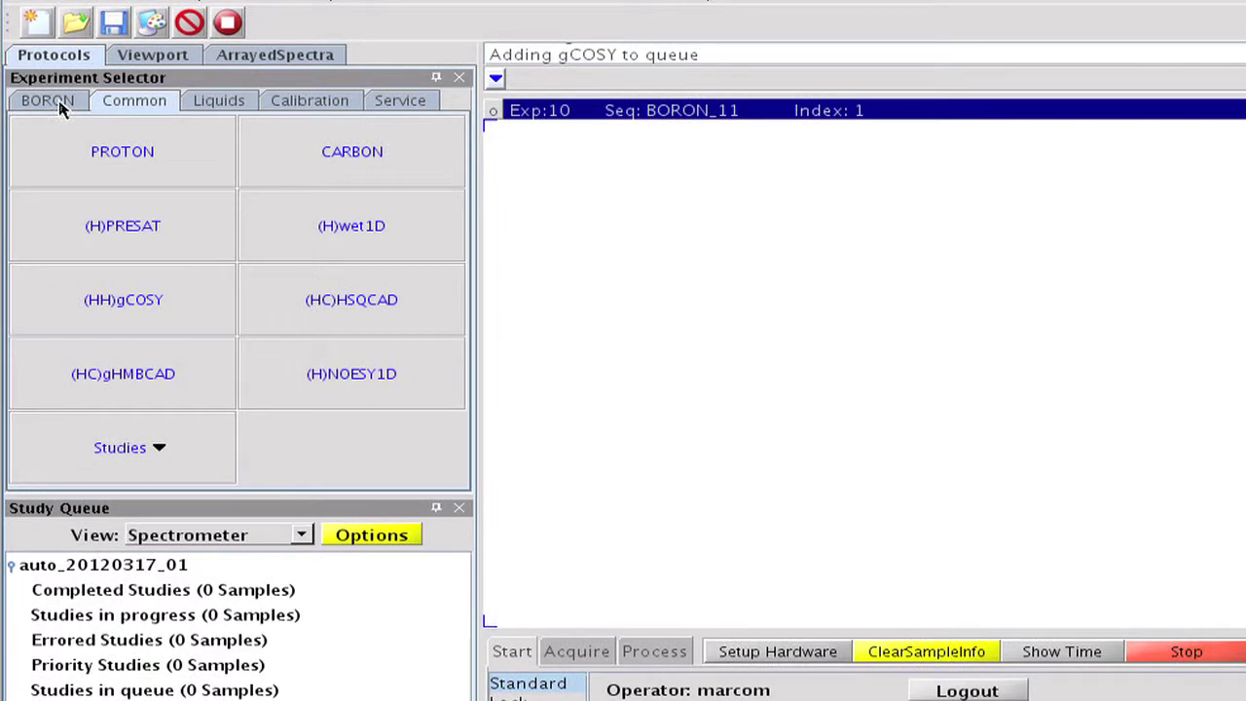
- Run BORON_11, narrow the spectral window to -20.9–6.6 ppm with MoveSW, and load B_11gCOSY
click(59, 103)
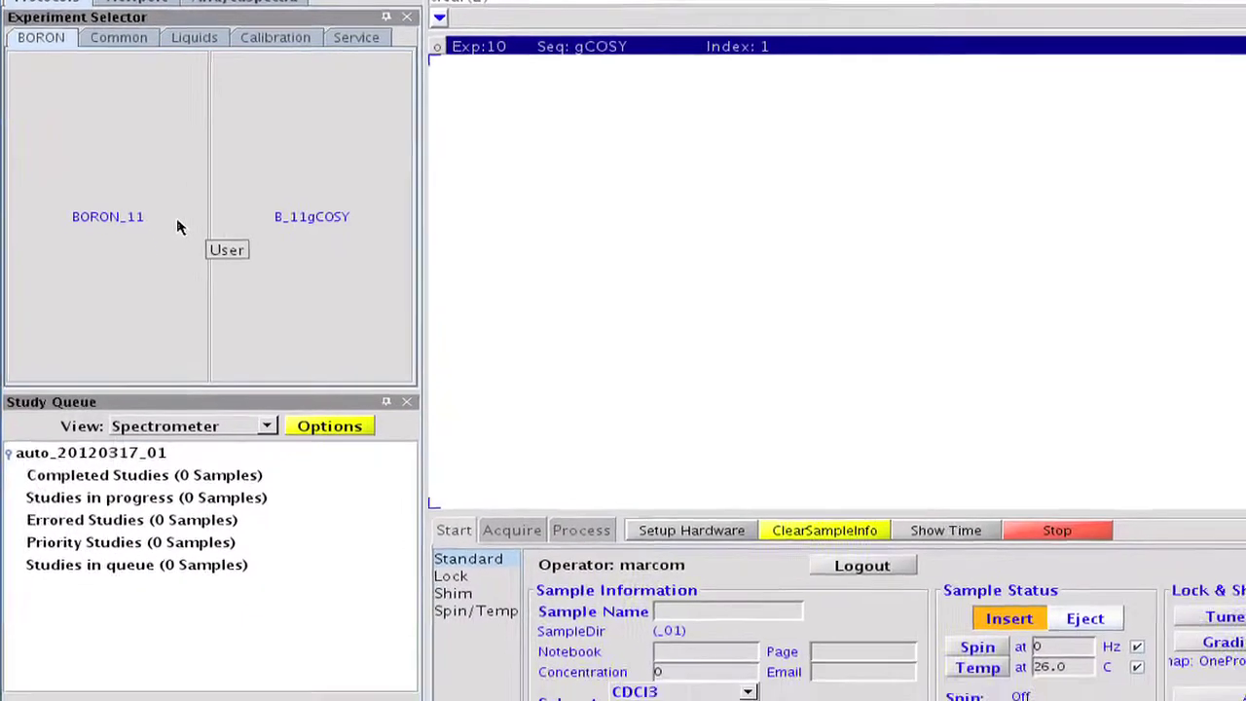
click(199, 312)
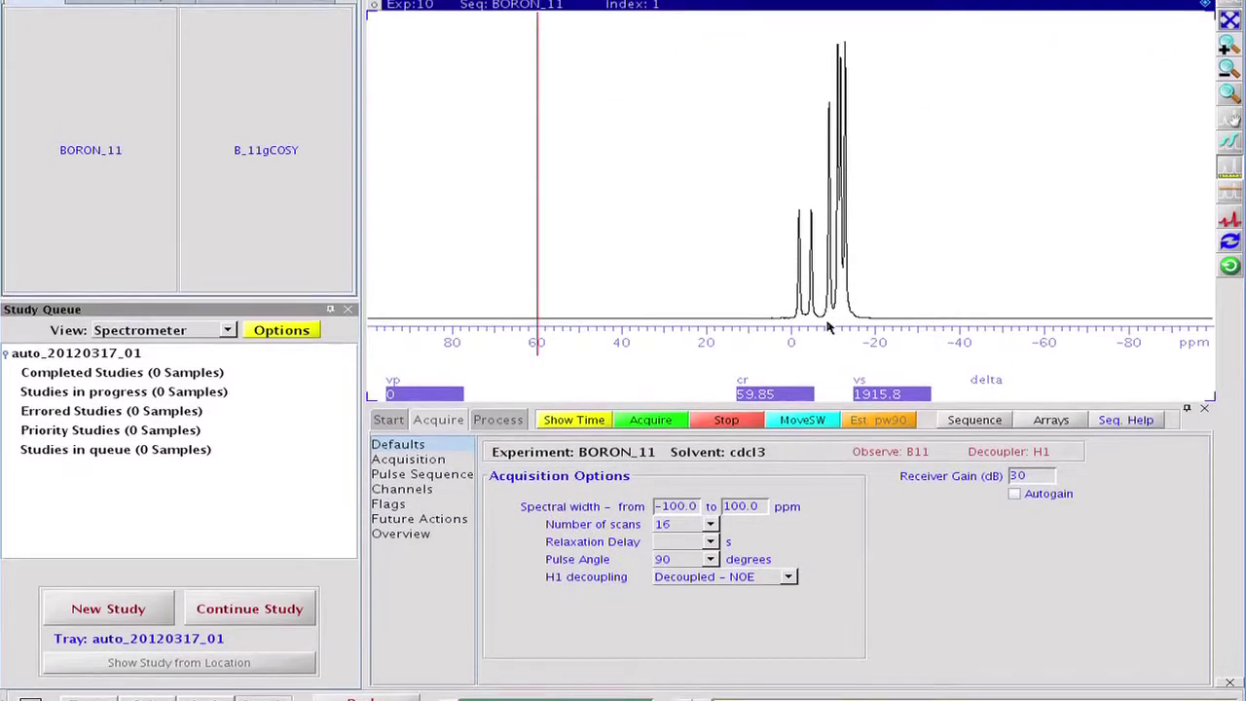
click(765, 299)
right_click(843, 350)
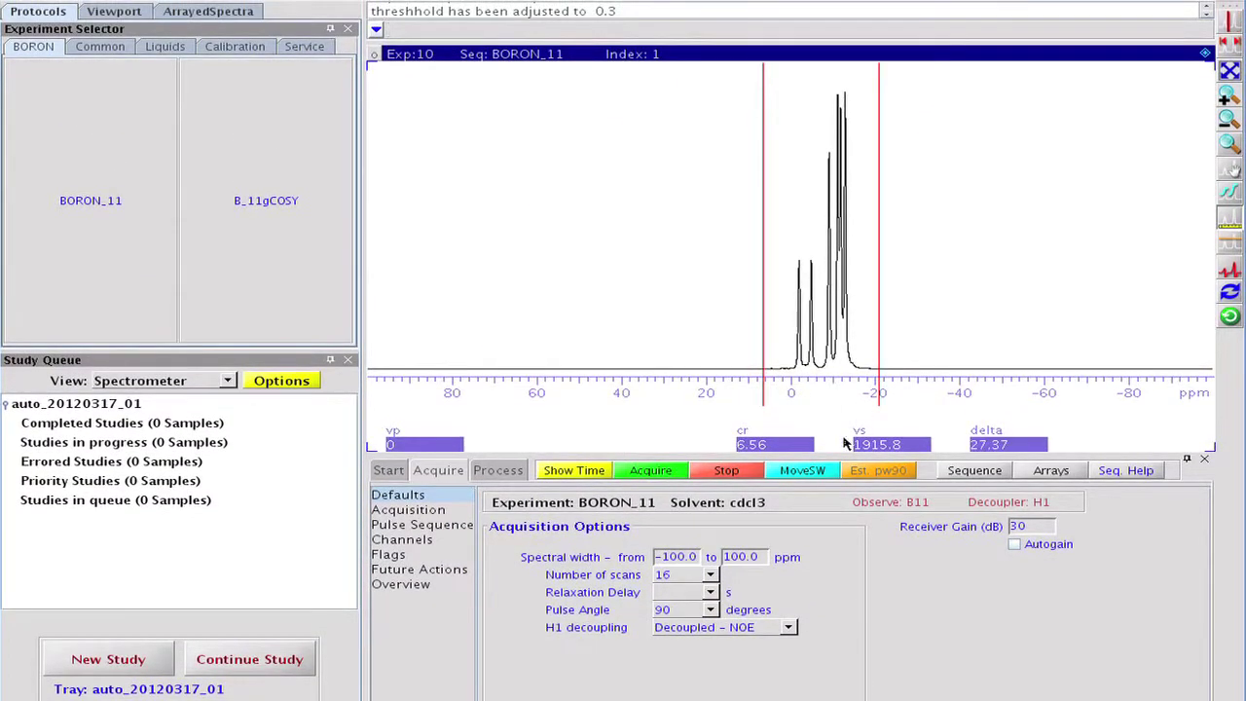
click(801, 470)
click(318, 223)
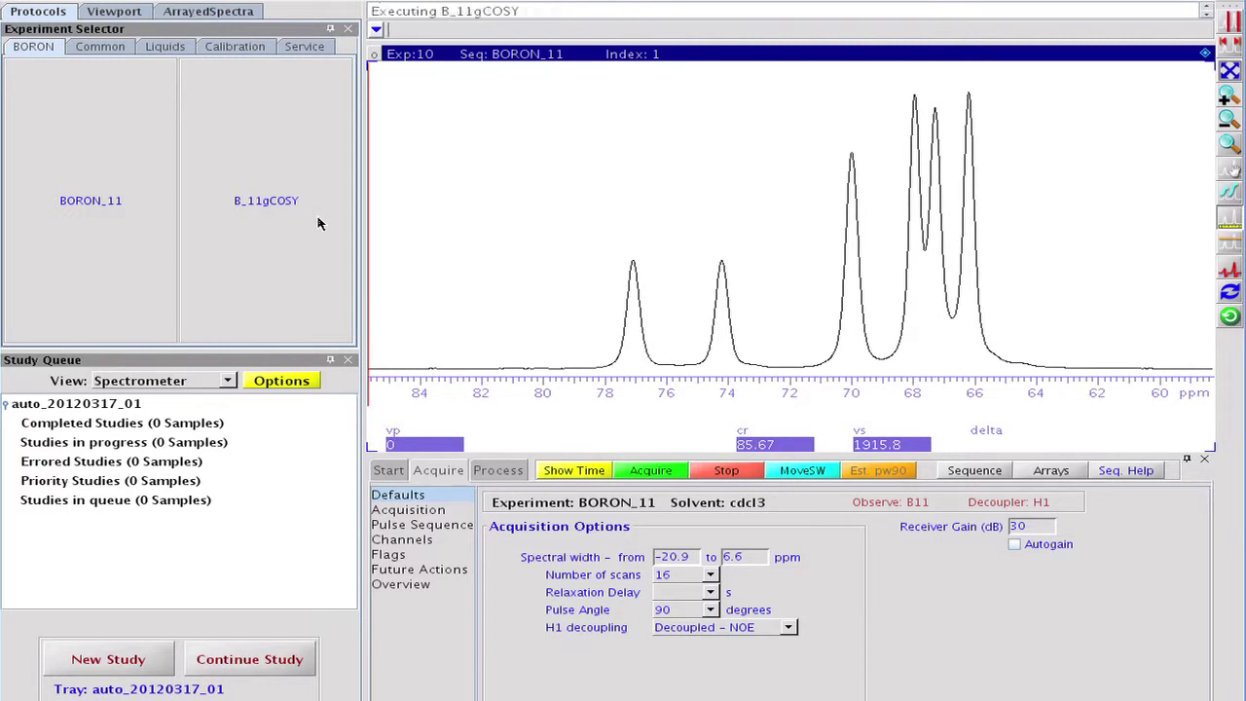
- Acquire the B11 COSY, overlay and align the 1D spectra as projections, and zoom to the peaks
click(626, 474)
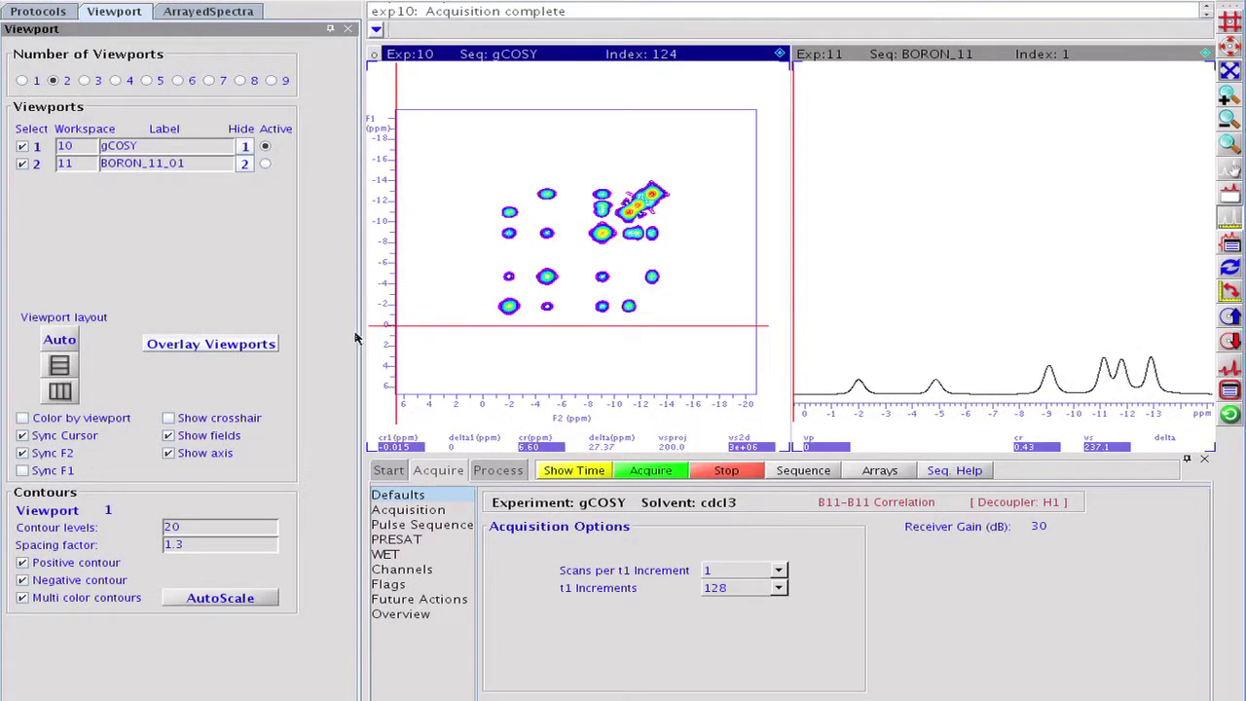
click(269, 346)
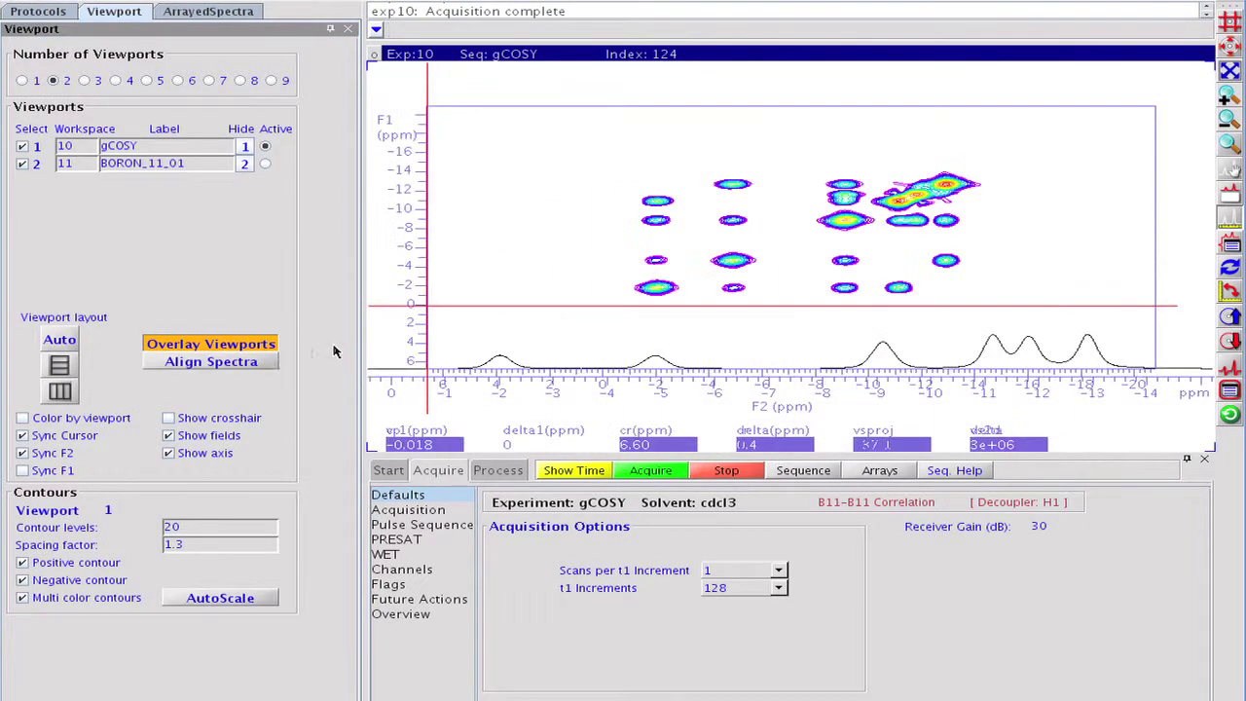
click(269, 364)
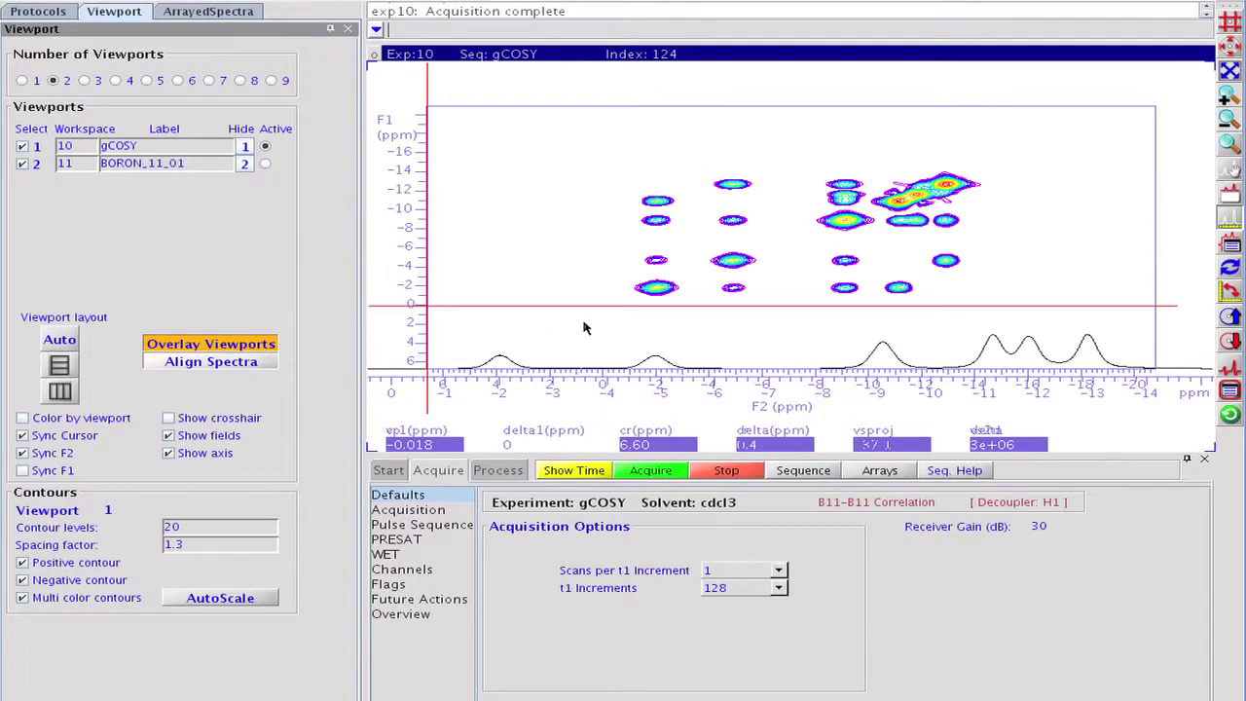
click(1229, 98)
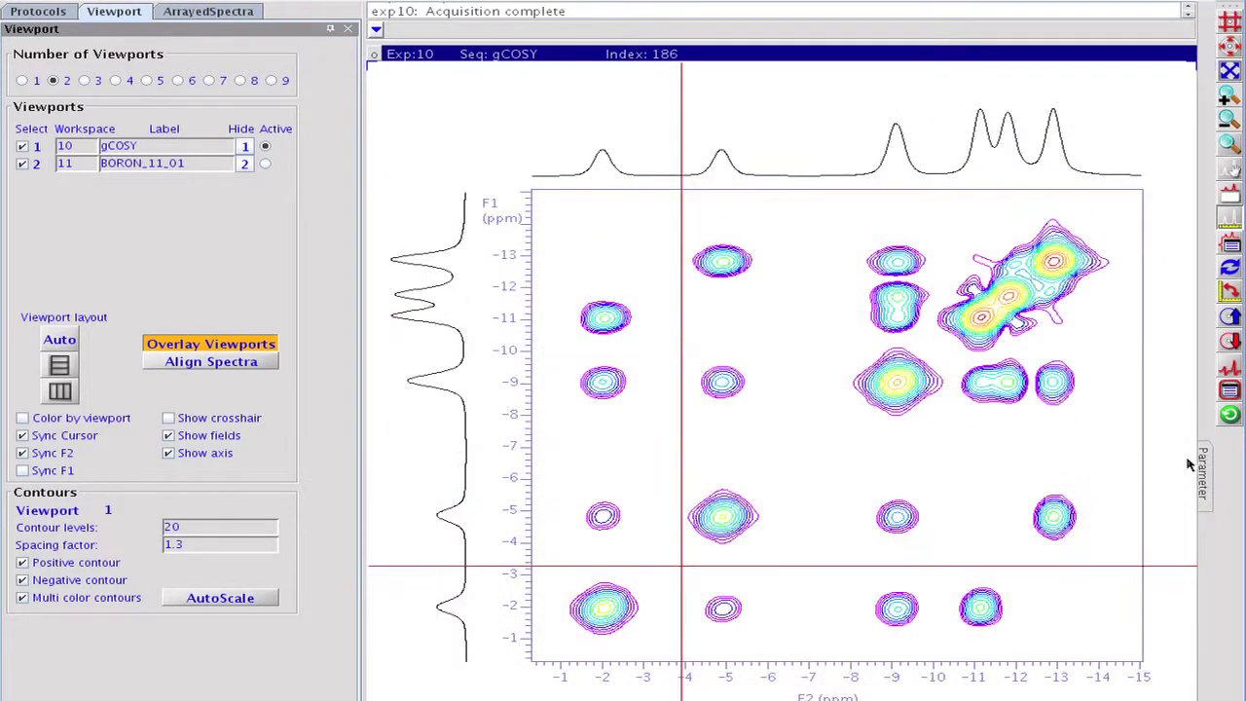